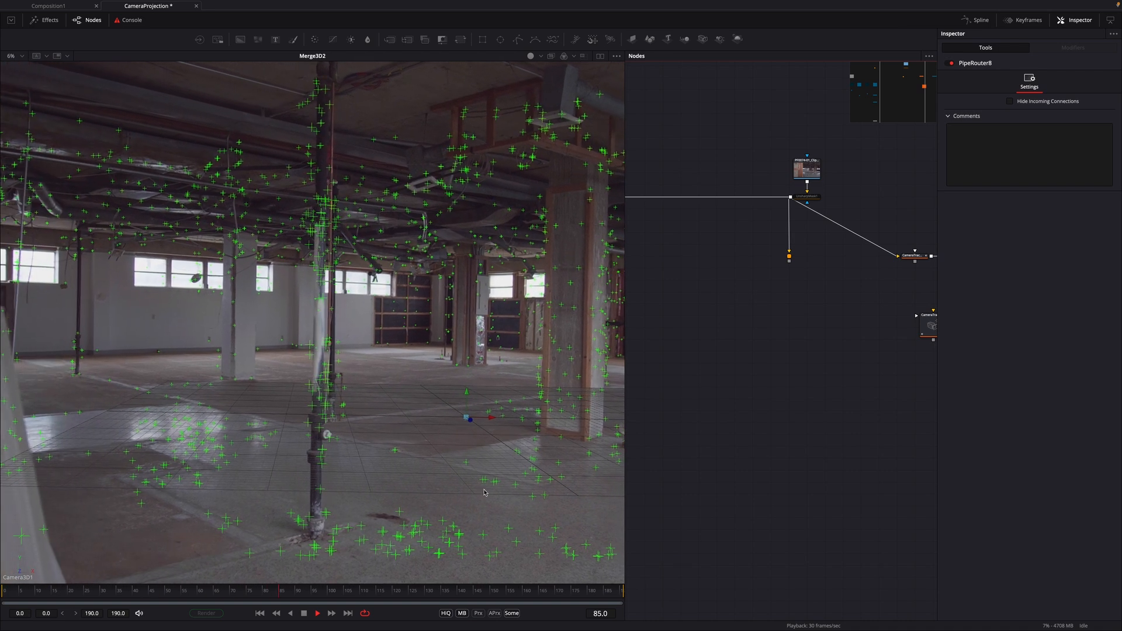
- Stop playback, add an image plane node feeding Merge3D2, and disable the node
left_click(304, 613)
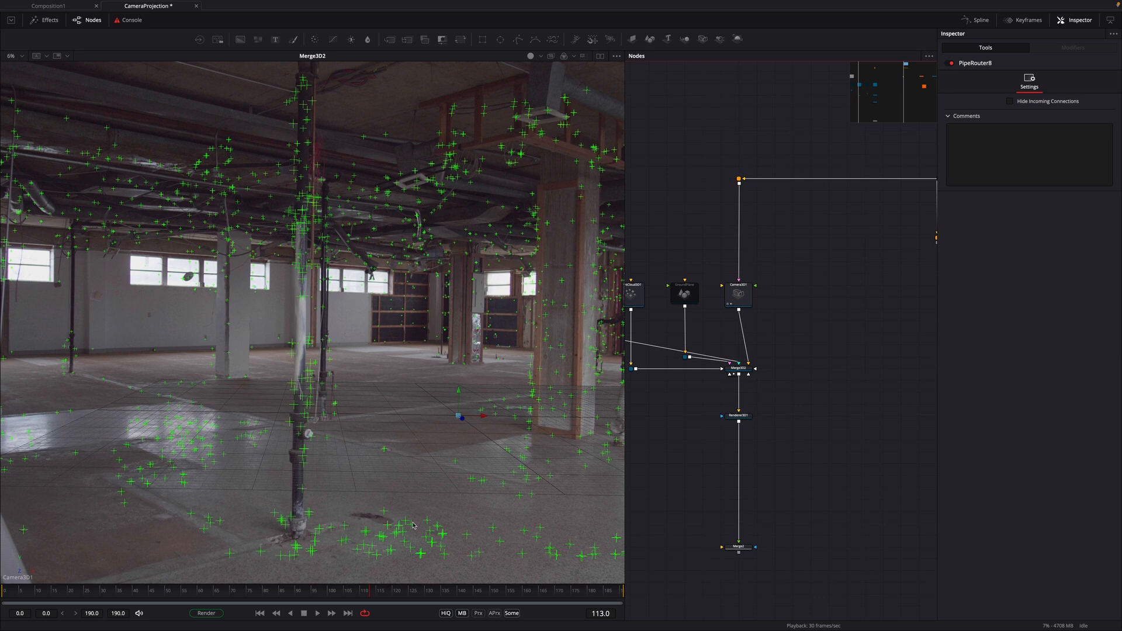
left_click(631, 38)
left_click_drag(792, 409, 755, 369)
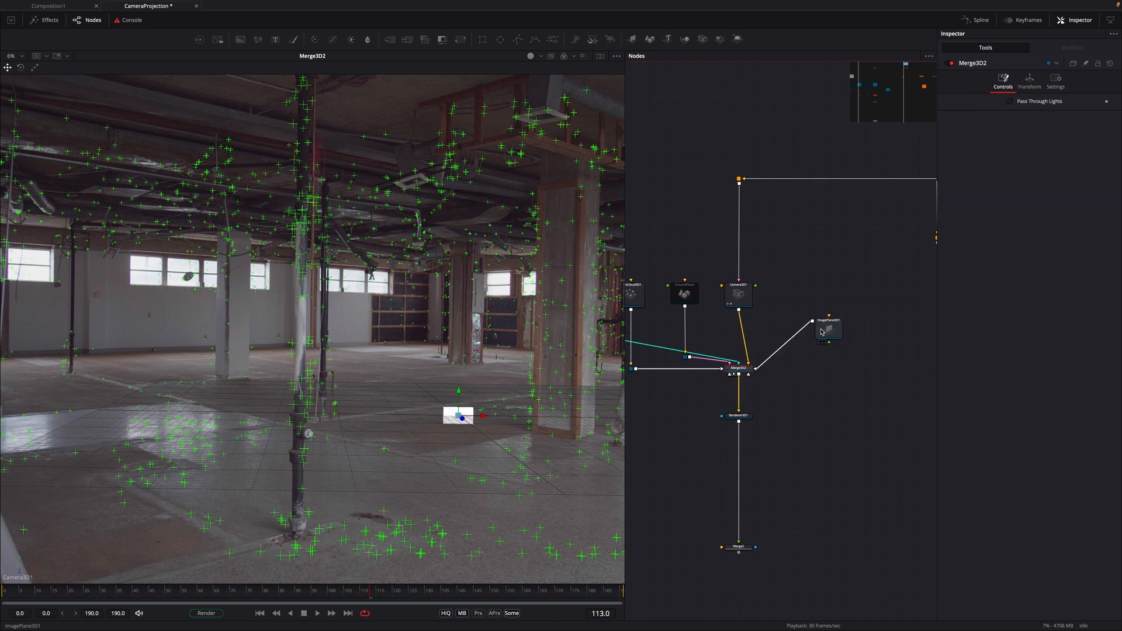
key("super+p")
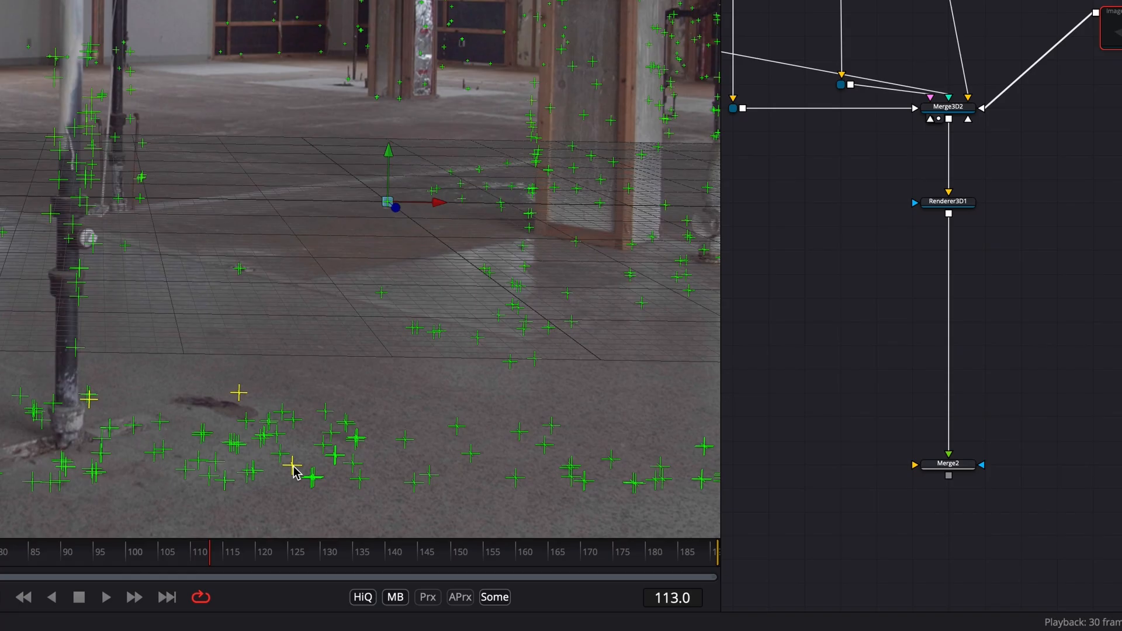
- Create an image plane from the selected floor tracking points in PointCloud3D1 near the pipe base
right_click(411, 550)
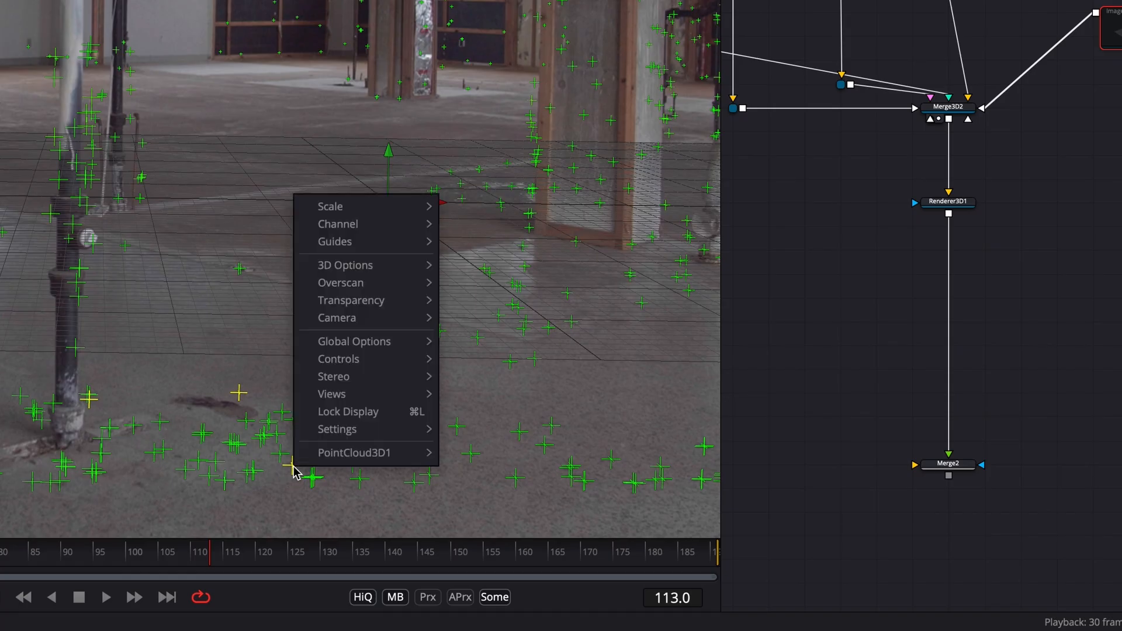
mouse_move(351, 453)
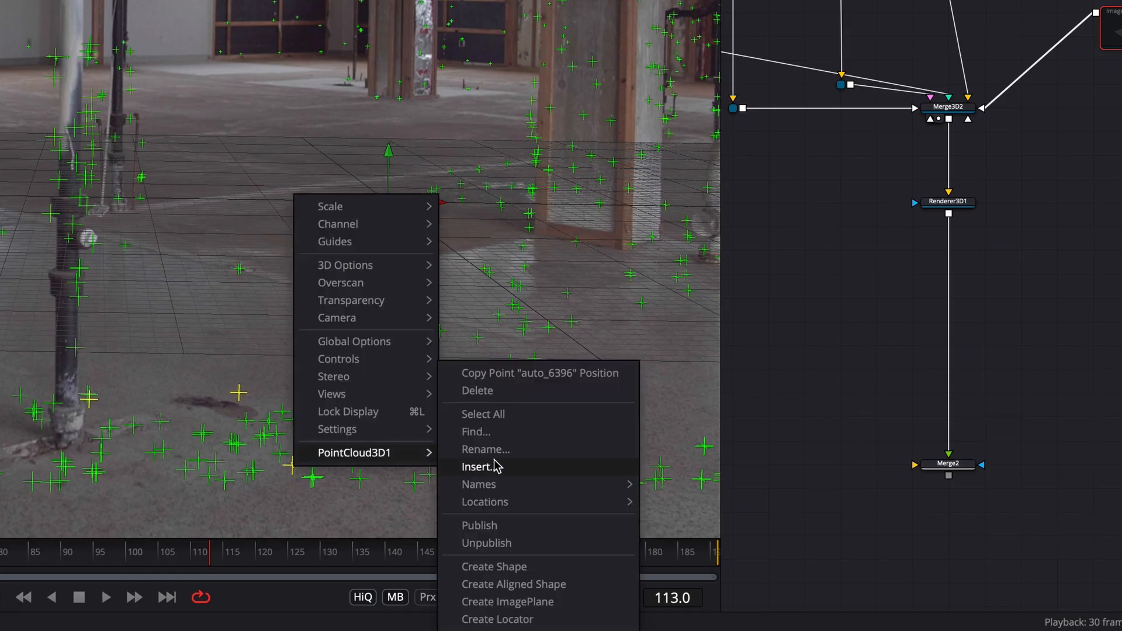
left_click(507, 602)
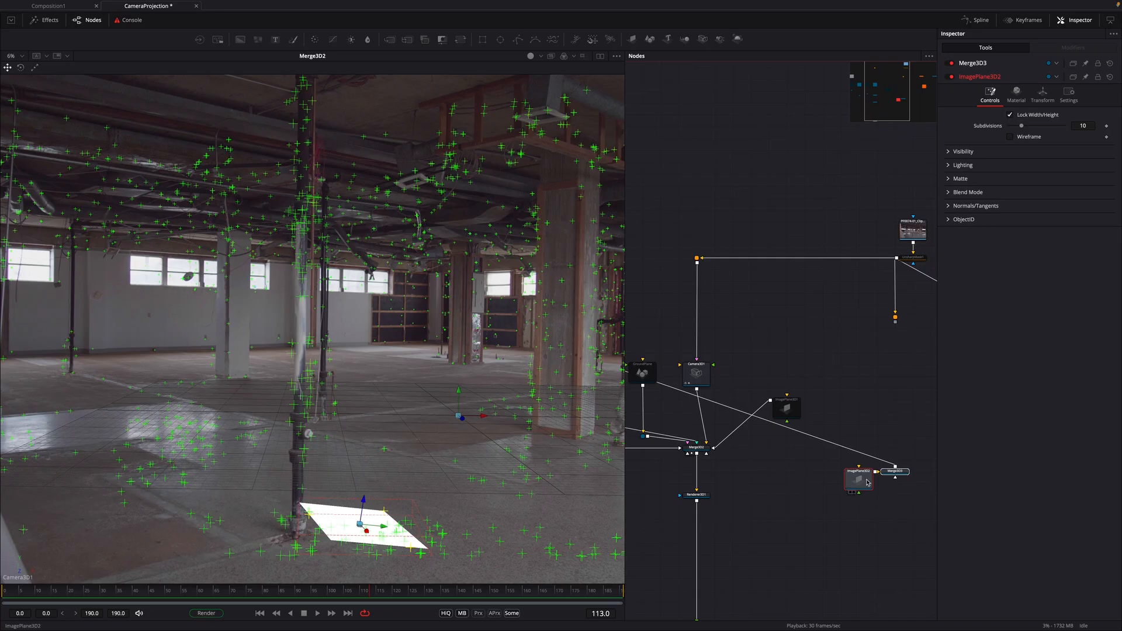
- Connect the floor image plane directly to Merge3D2 and delete the extra Merge3D3 node
left_click_drag(866, 482, 794, 519)
left_click_drag(791, 439, 857, 415)
left_click(879, 472)
left_click_drag(880, 484, 763, 432)
left_click(898, 460)
left_click(896, 446)
left_click(898, 460)
key("Delete")
left_click(874, 466)
left_click(894, 325)
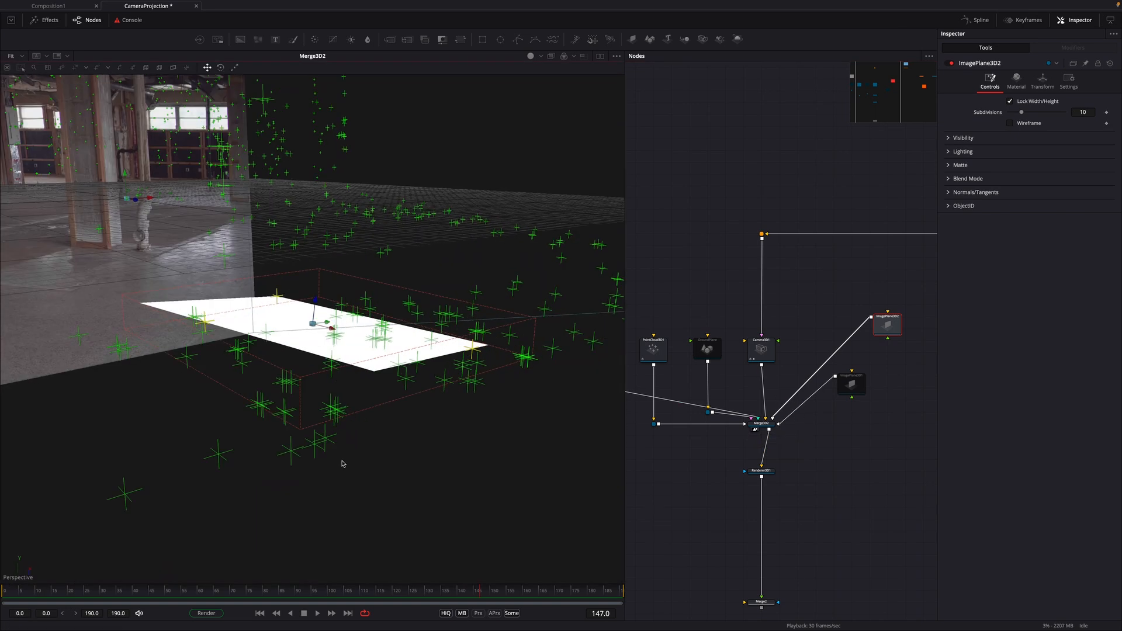
- Set the floor image plane's rotation to 90 on Y and 0 on Z
left_click_drag(343, 463, 466, 329)
left_click_drag(302, 332, 311, 382)
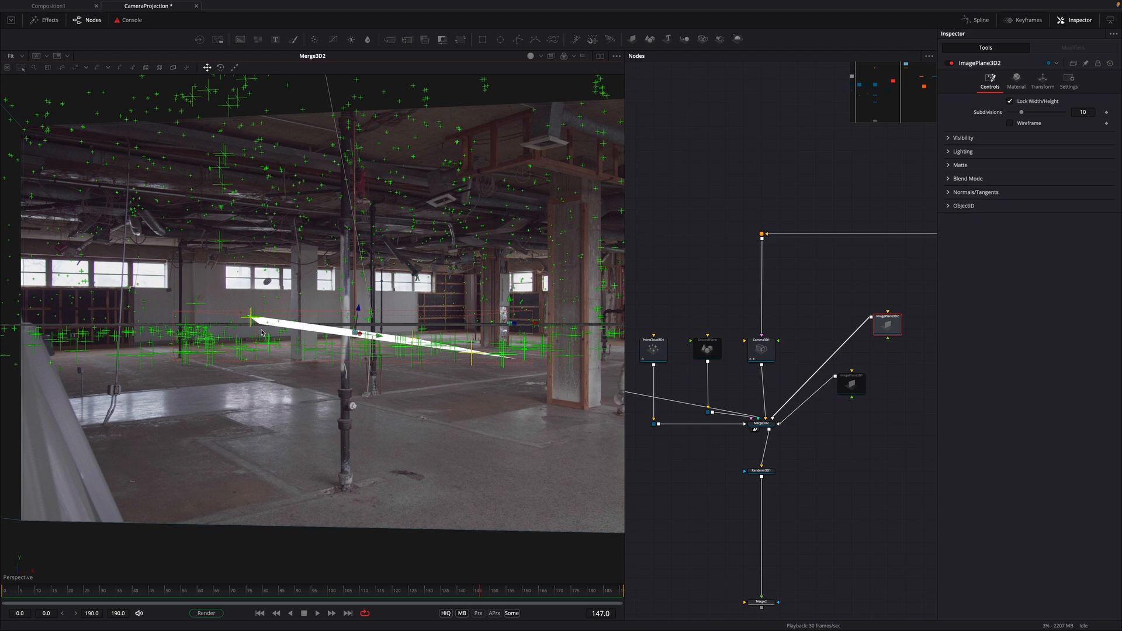
double_click(1057, 338)
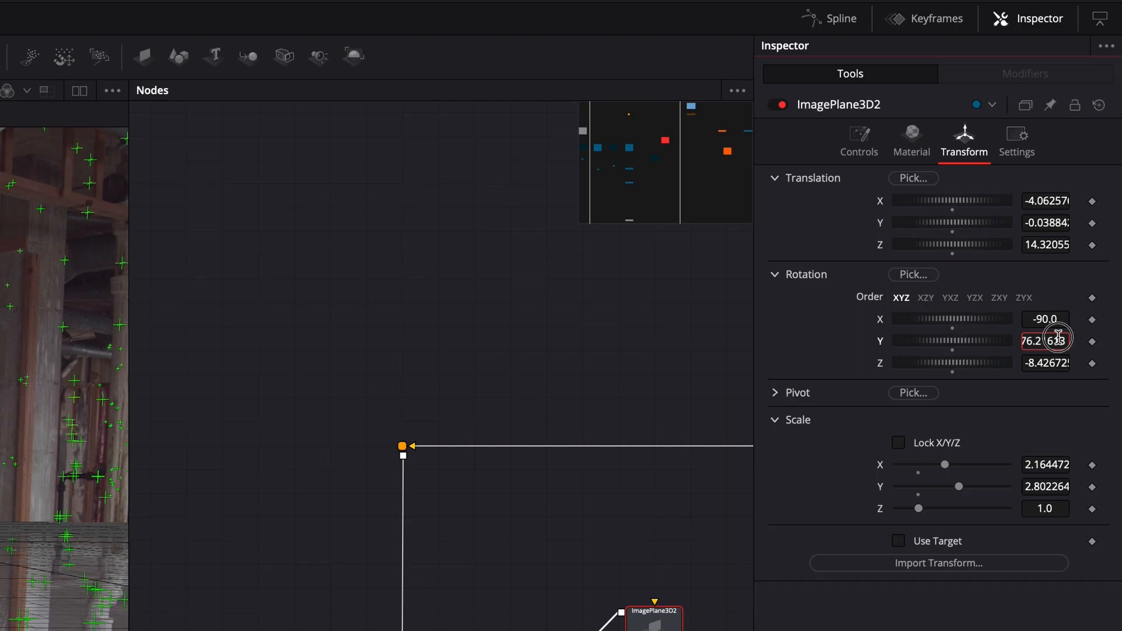
left_click(1051, 365)
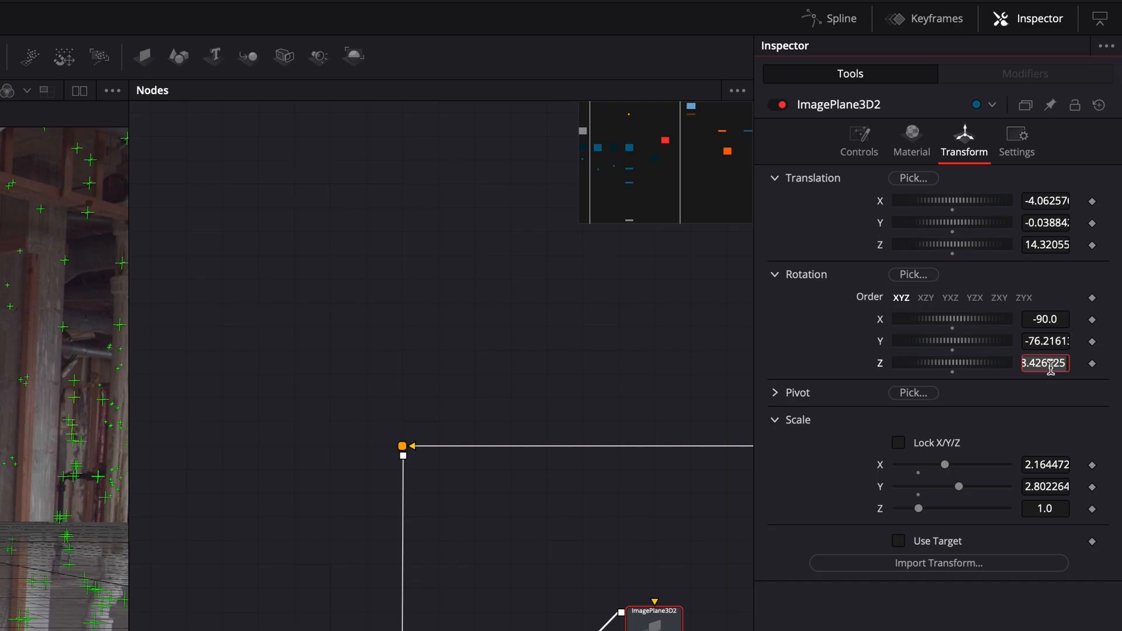
type("0")
key("Tab")
left_click(1064, 341)
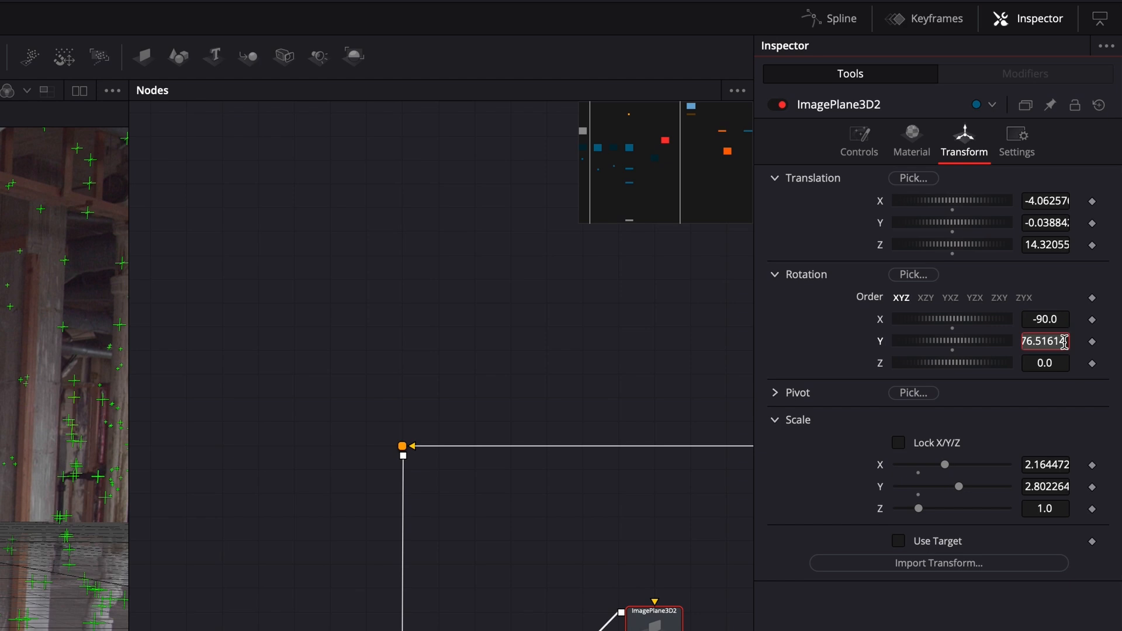
type("90")
key("Tab")
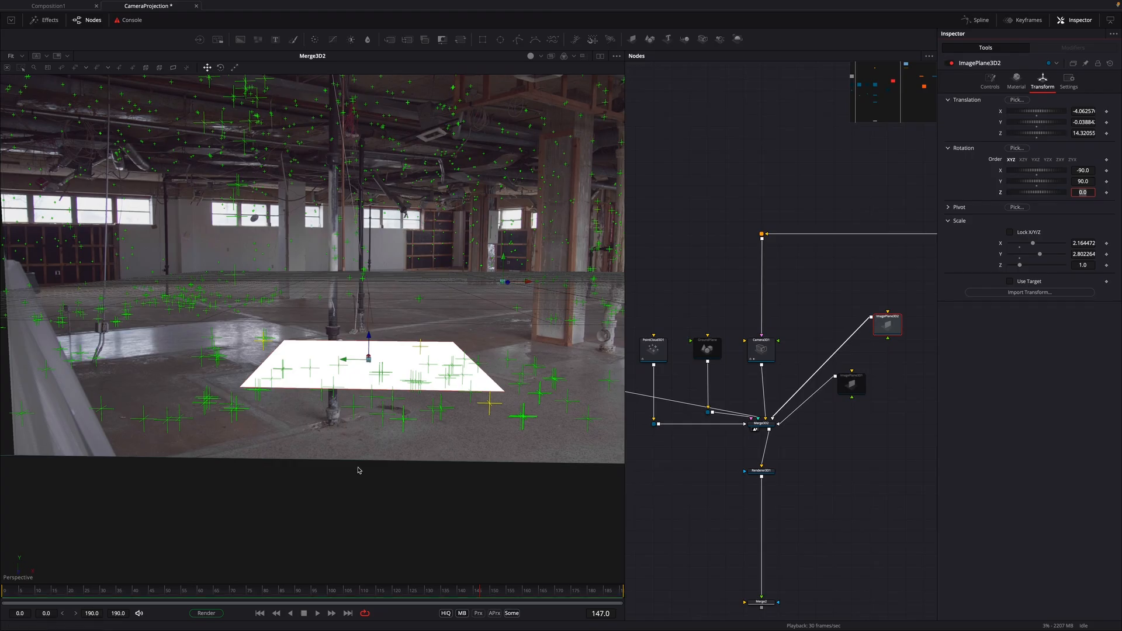
- Return the viewer to Camera3D1, lock the floor image plane's X/Y/Z scale, and set the scale to 8
left_click_drag(334, 458, 368, 470)
right_click(348, 361)
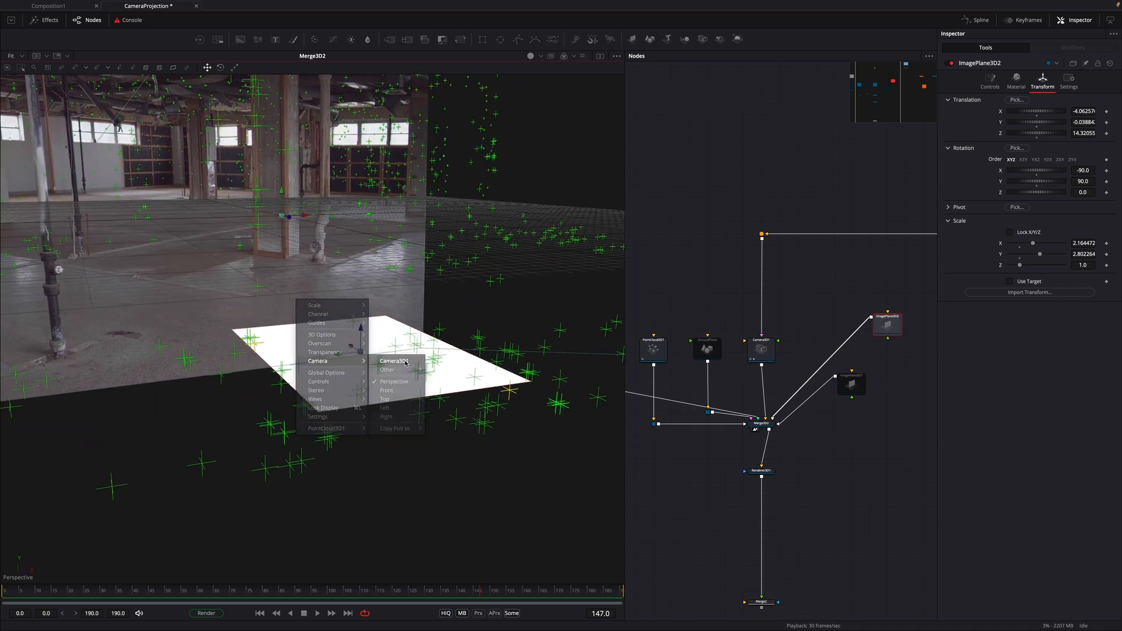
left_click(397, 364)
left_click(1010, 233)
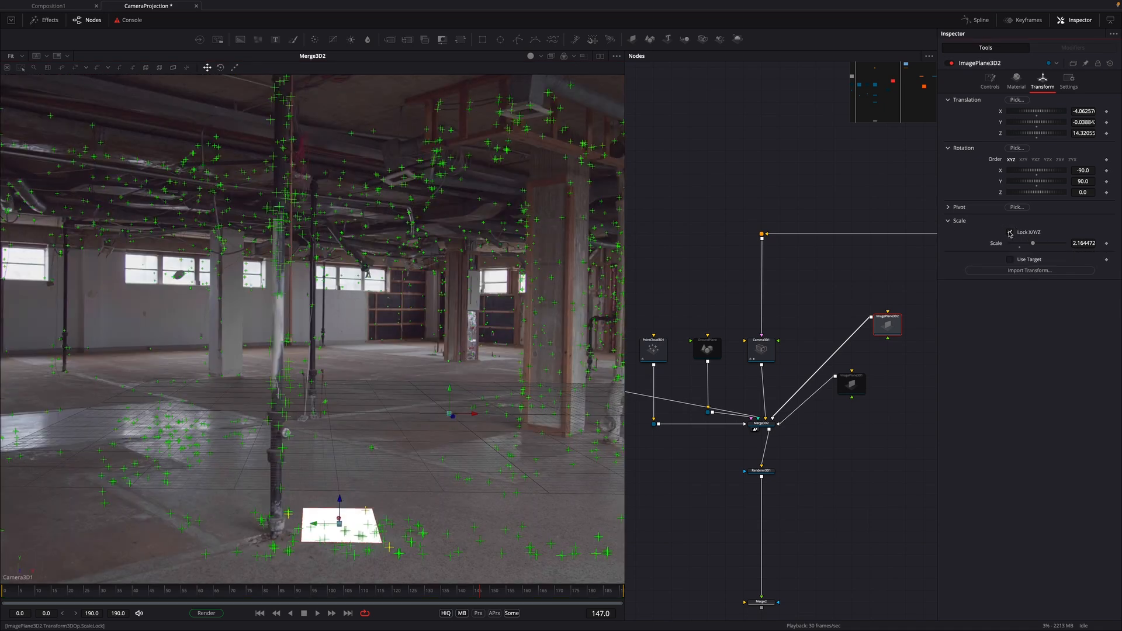
left_click_drag(1035, 246, 1110, 245)
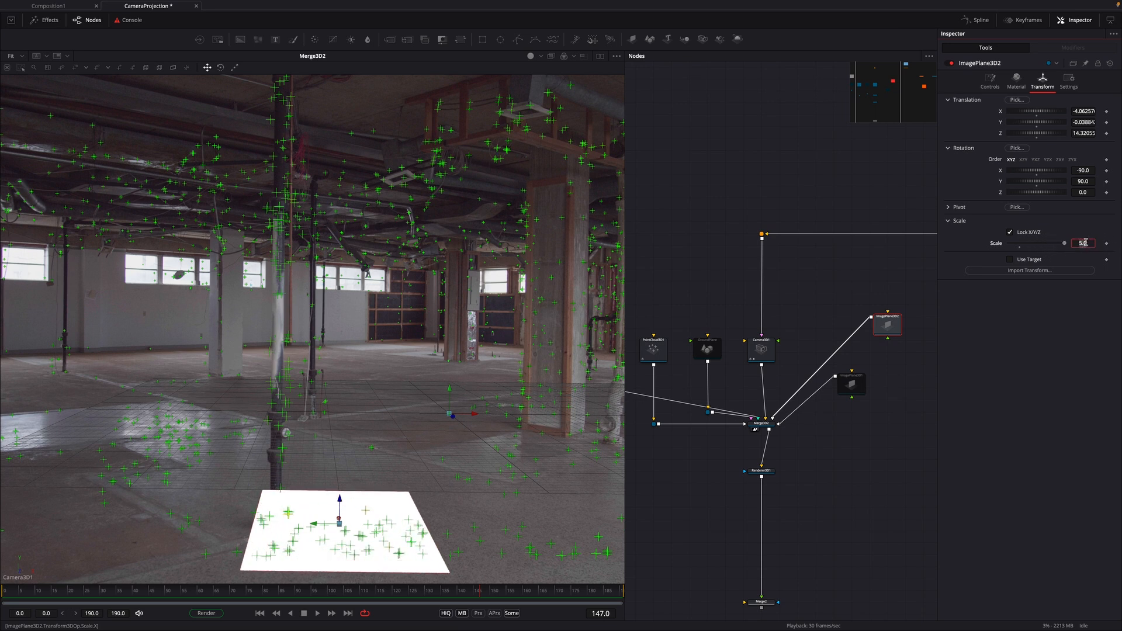
double_click(1086, 242)
type("8")
key("Tab")
- Delete the disabled ImagePlane3D1 and tidy ImagePlane3D2's connection to Merge3D2 with a router below the plane
left_click(855, 393)
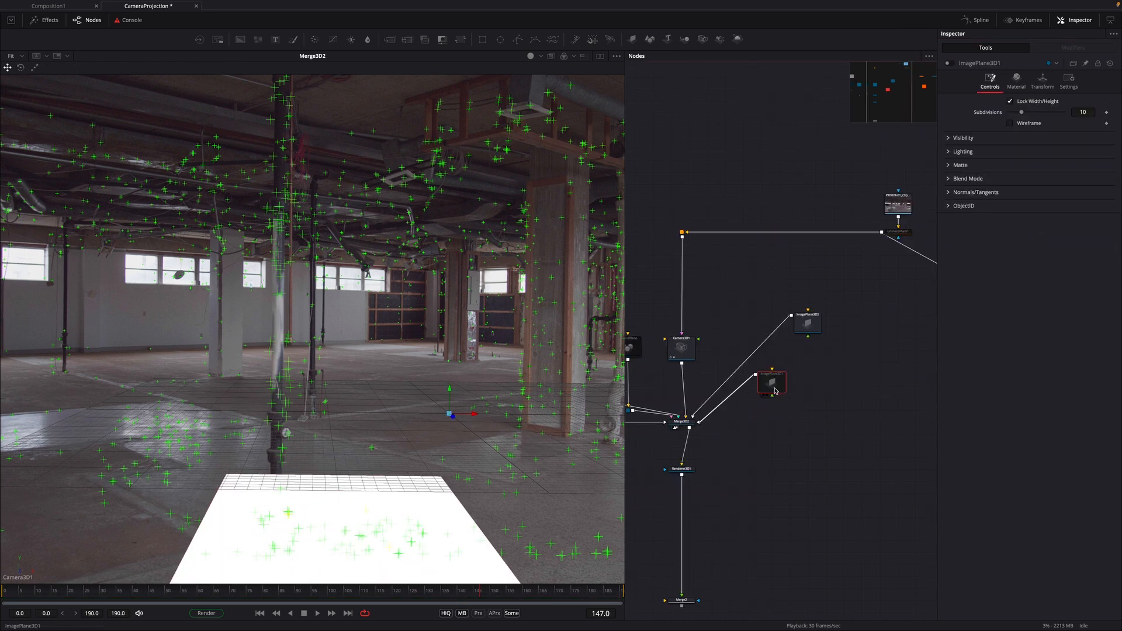
key("Delete")
left_click_drag(811, 328, 811, 352)
left_click(742, 386, "alt")
left_click_drag(742, 386, 813, 424)
left_click_drag(812, 353, 812, 388)
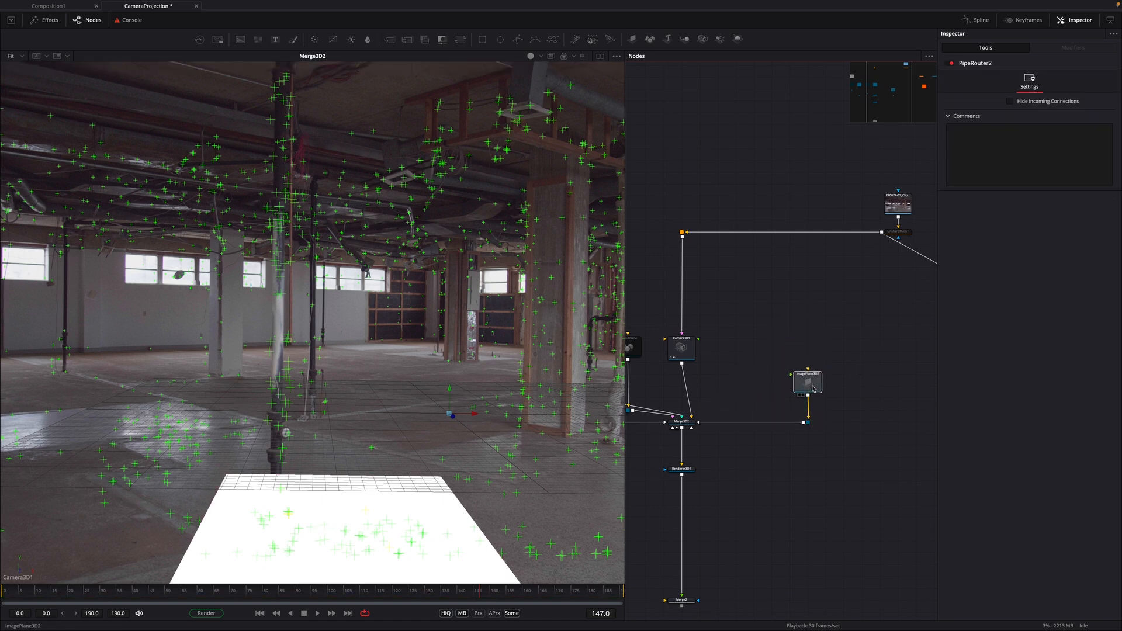
left_click(813, 388)
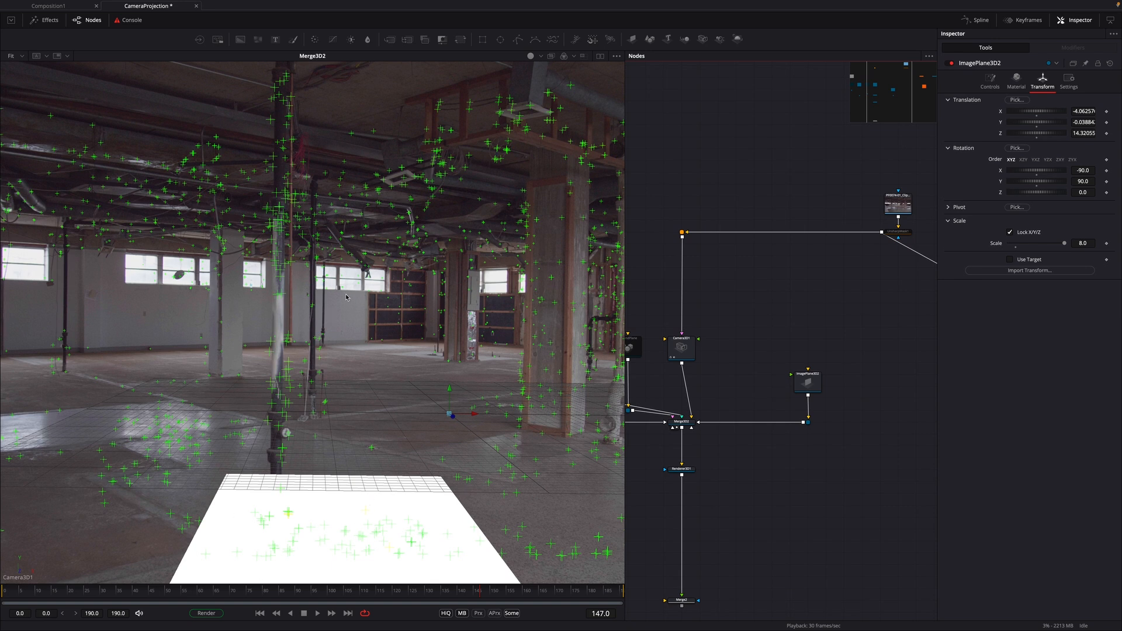
- Go to frame 95, duplicate Camera3D1 near the image plane, and rename the copy Projection_Cam_f95
left_click_drag(479, 601, 311, 602)
left_click_drag(789, 345, 894, 356)
left_click(821, 354)
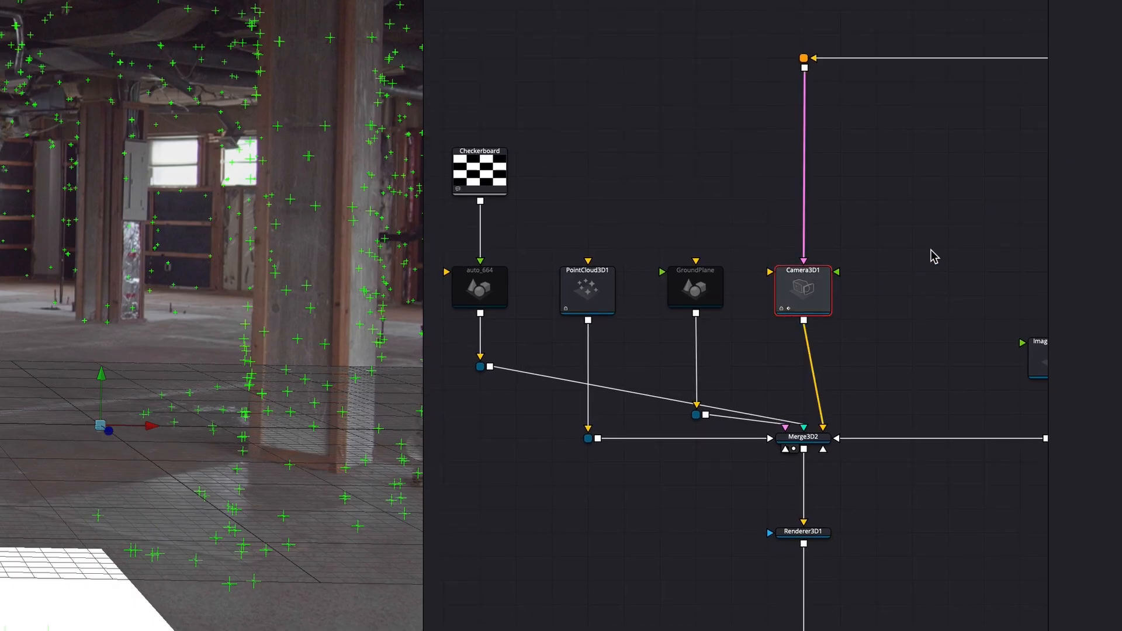
left_click_drag(959, 243, 589, 250)
left_click(724, 249)
key("super+v")
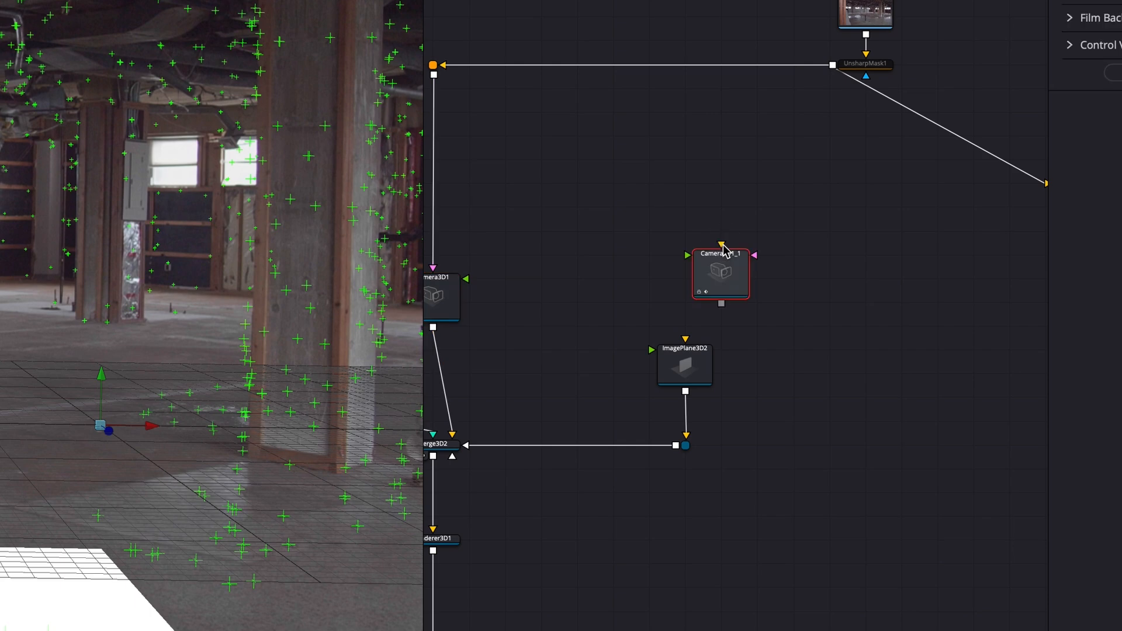
key("F2")
type("Pro")
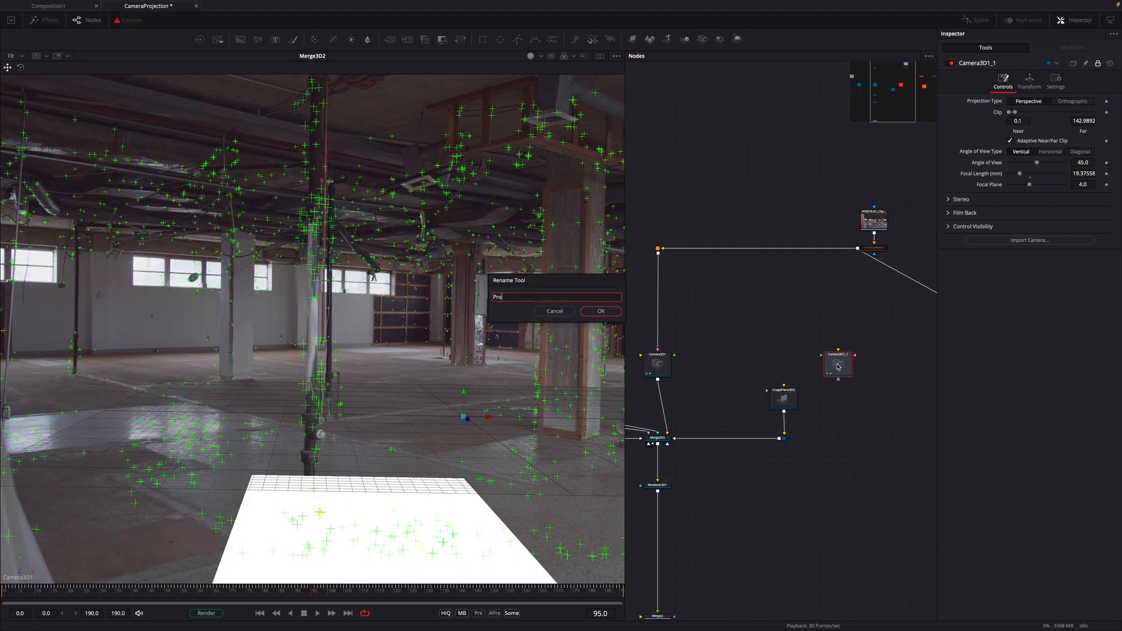
key("Return")
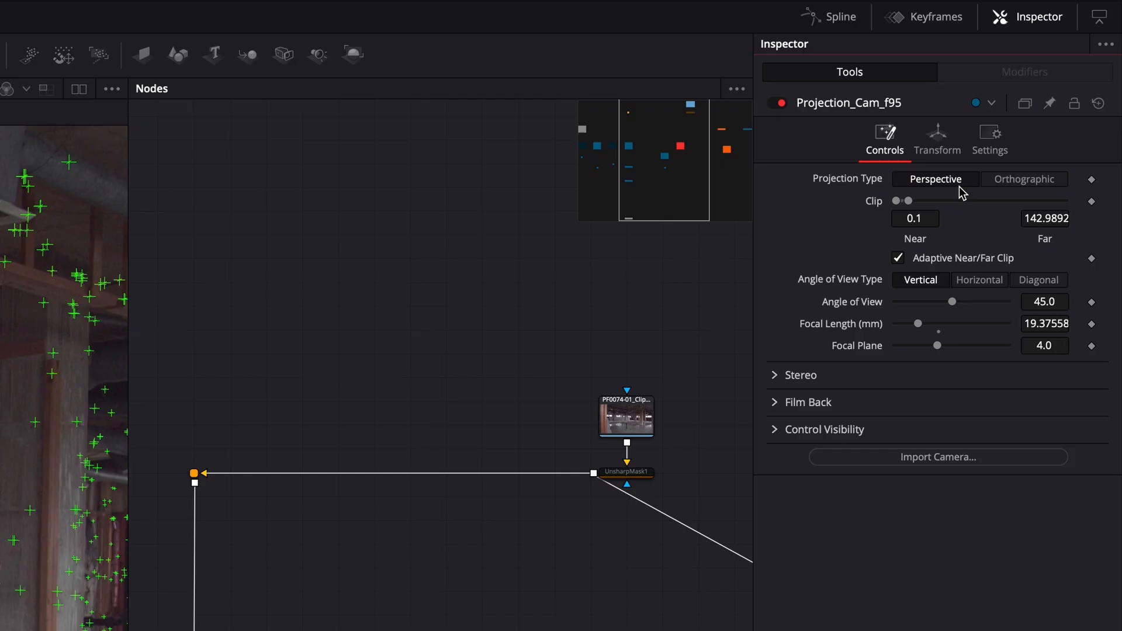
- Remove the translation and rotation animation from Projection_Cam_f95 and scrub the timeline to check that it stays still
left_click(935, 144)
right_click(810, 220)
left_click(908, 449)
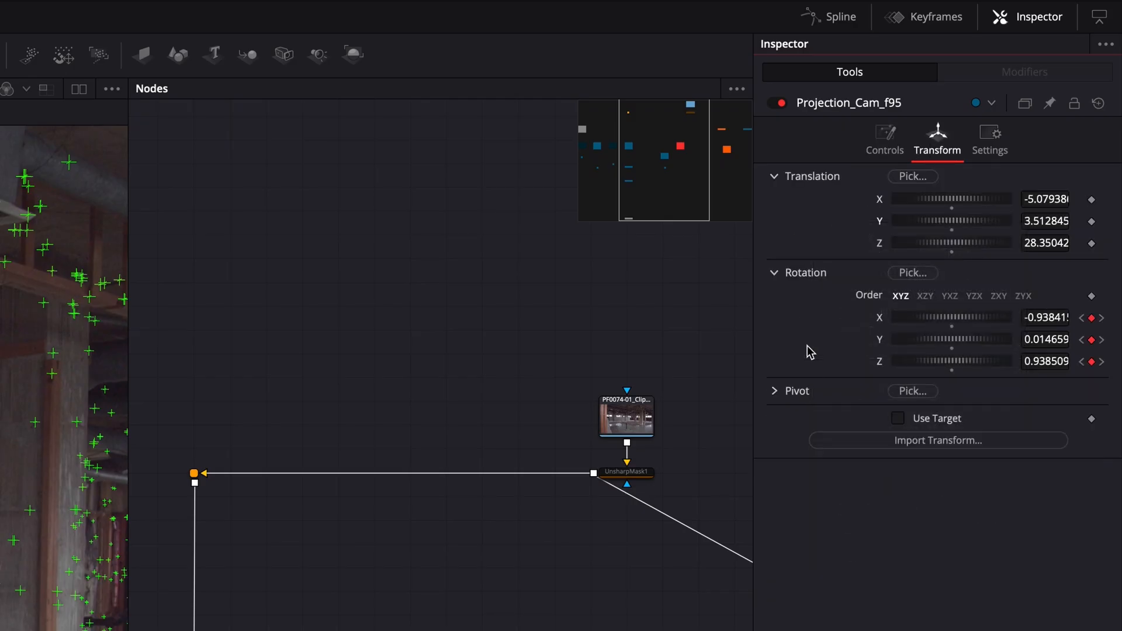
right_click(804, 336)
left_click(894, 560)
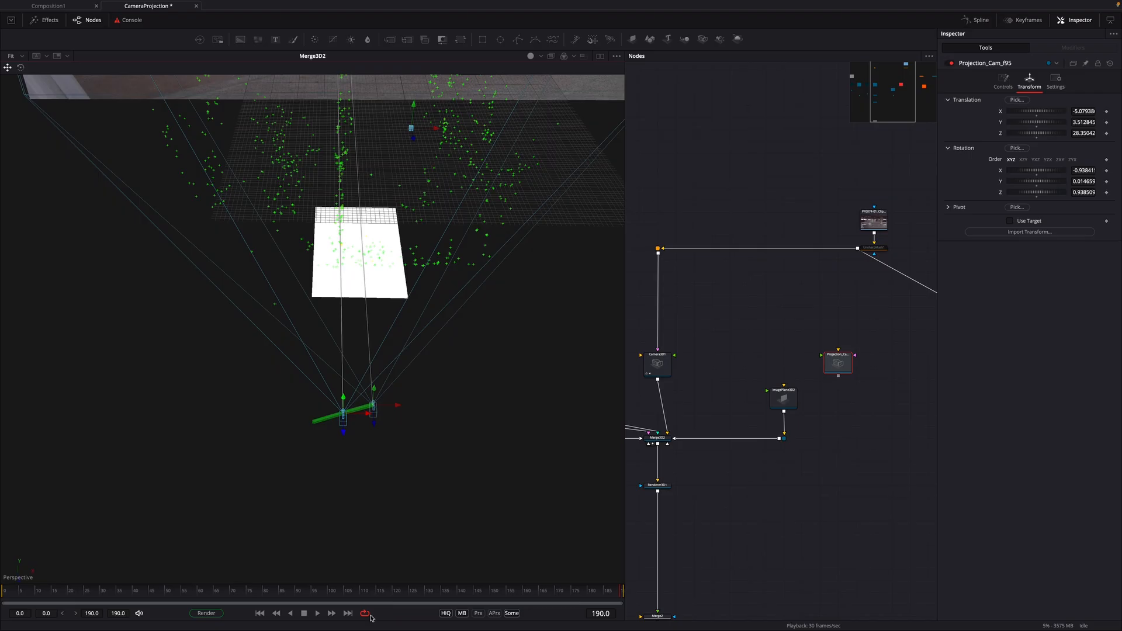
left_click_drag(362, 593, 321, 598)
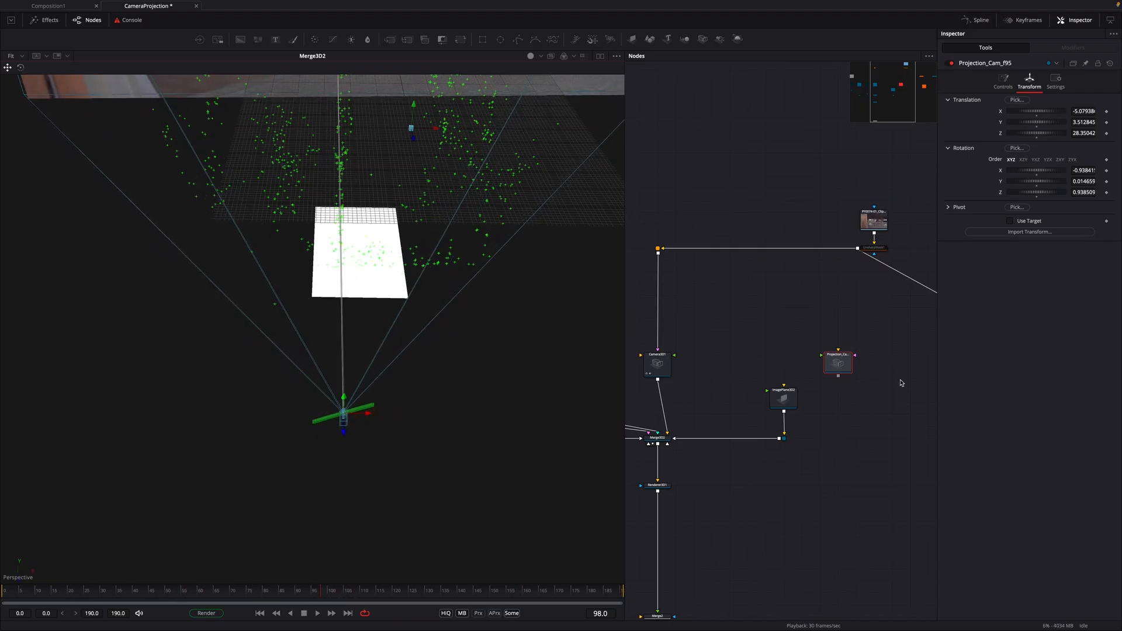
- Connect Projection_Cam_f95 to Merge3D2 through a router and feed the footage from UnsharpMask1 into its image input
left_click_drag(838, 364, 662, 437)
left_click(752, 388, "alt")
left_click_drag(752, 388, 856, 427)
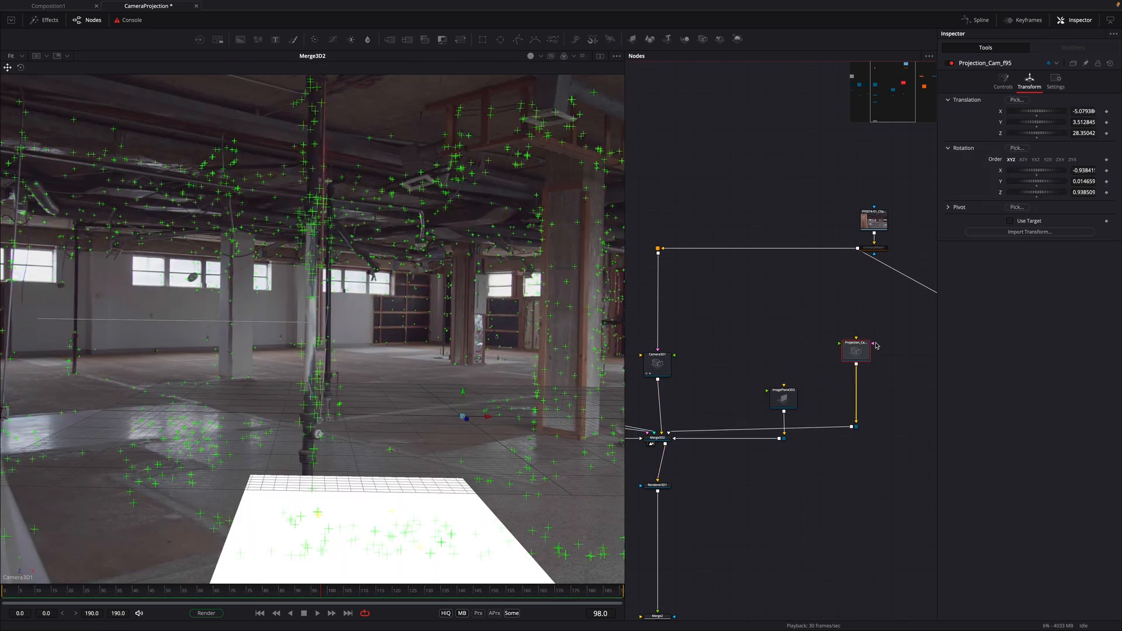
left_click_drag(875, 345, 861, 253)
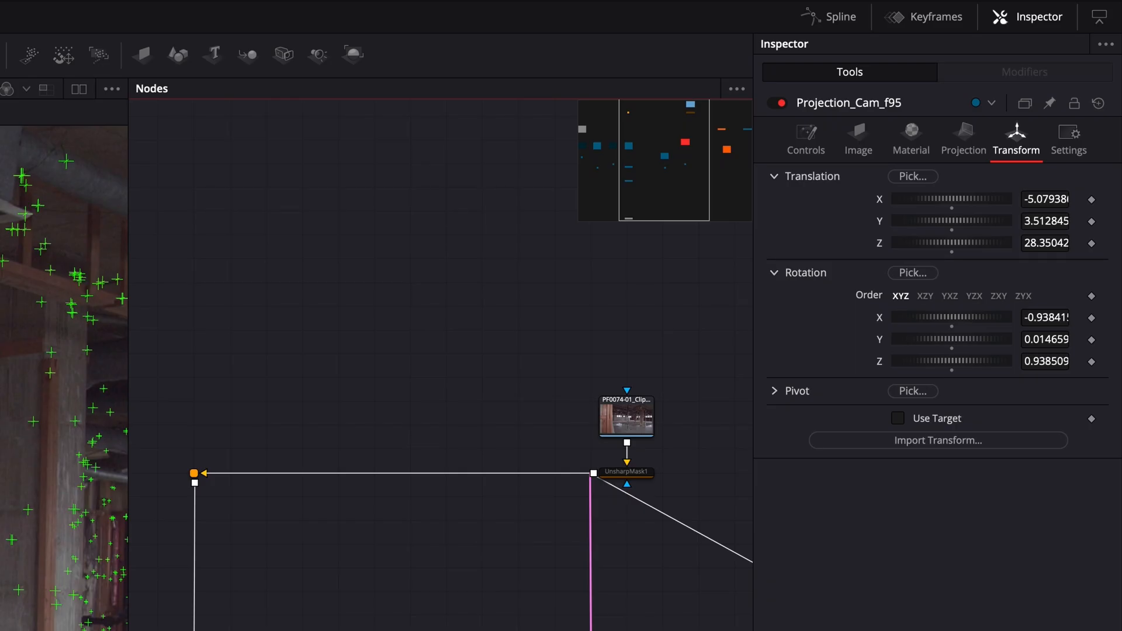
- Enable camera projection on Projection_Cam_f95 and set its projection mode to Texture
left_click(910, 142)
left_click(965, 143)
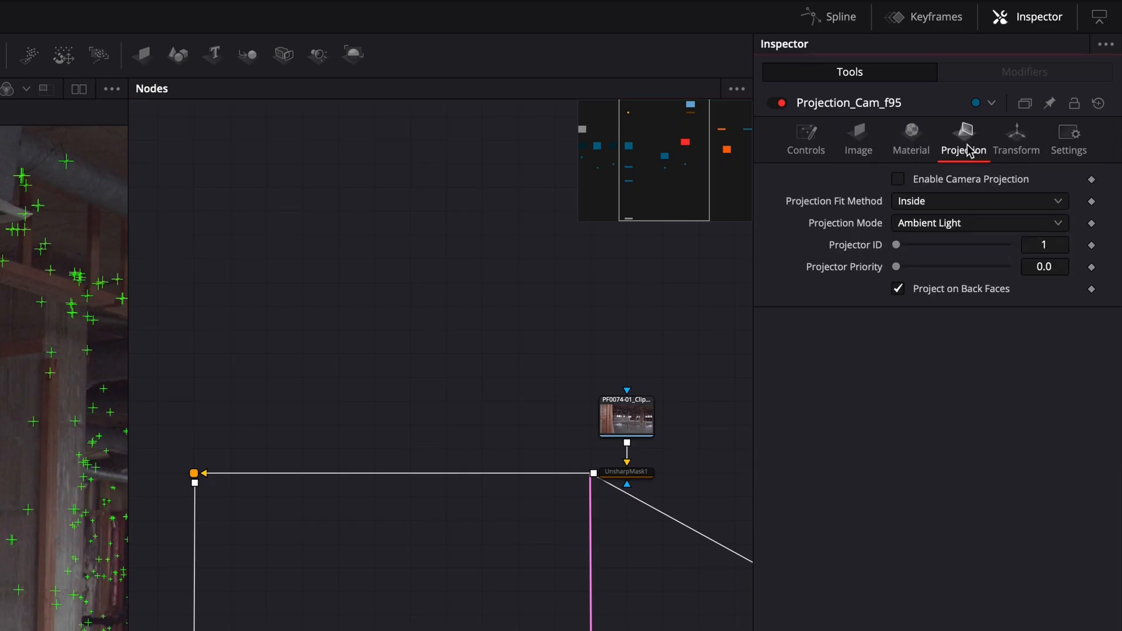
left_click(862, 147)
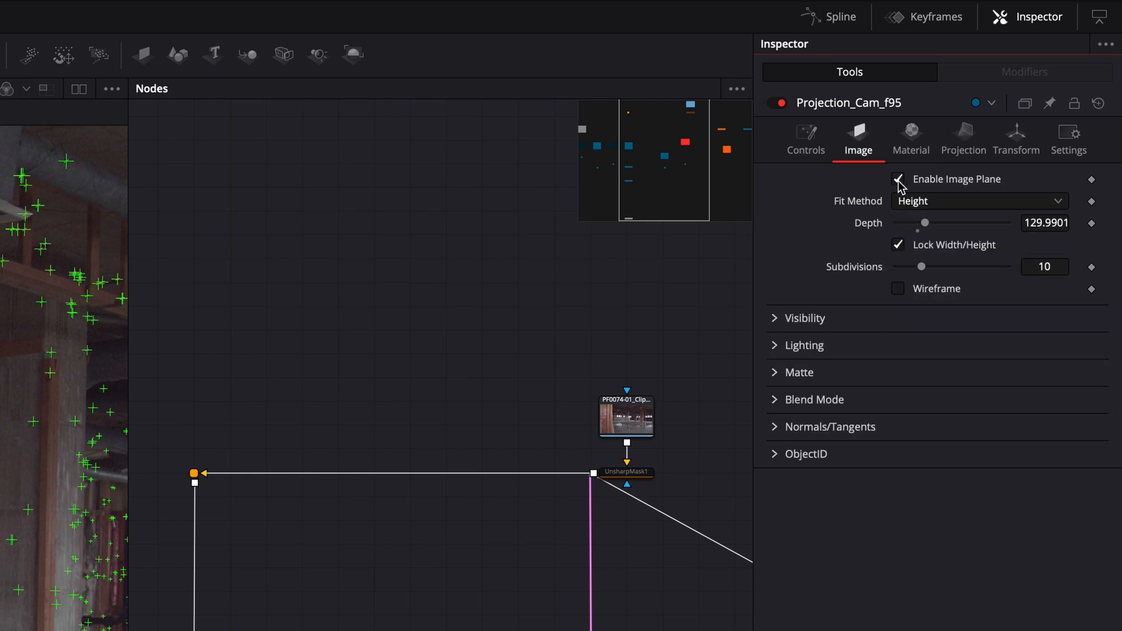
left_click(959, 150)
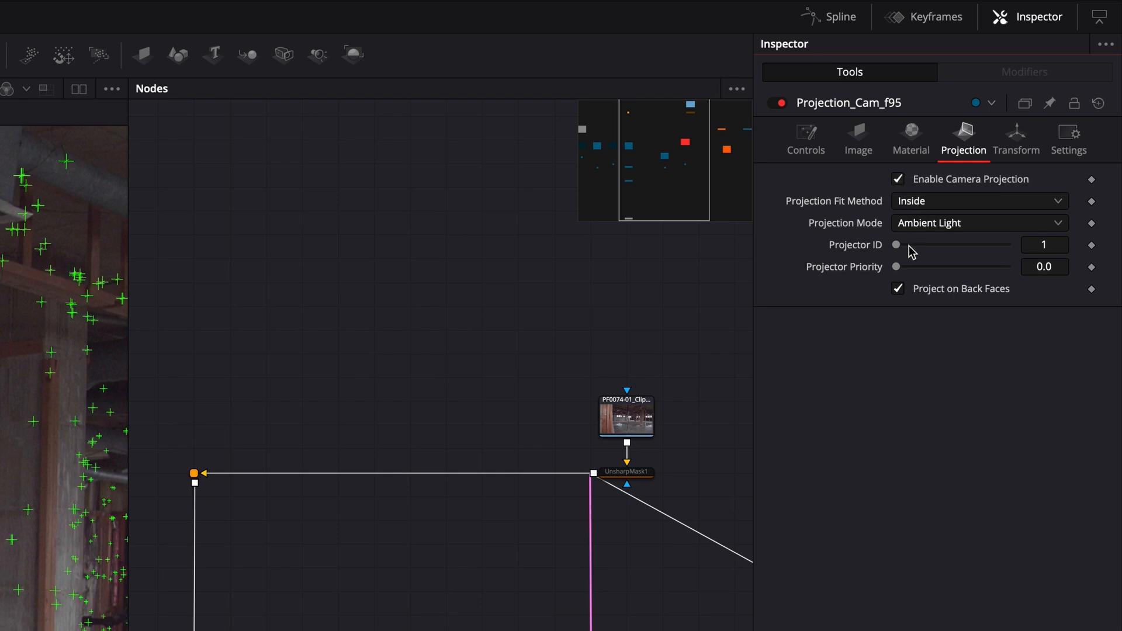
left_click(935, 225)
left_click(932, 244)
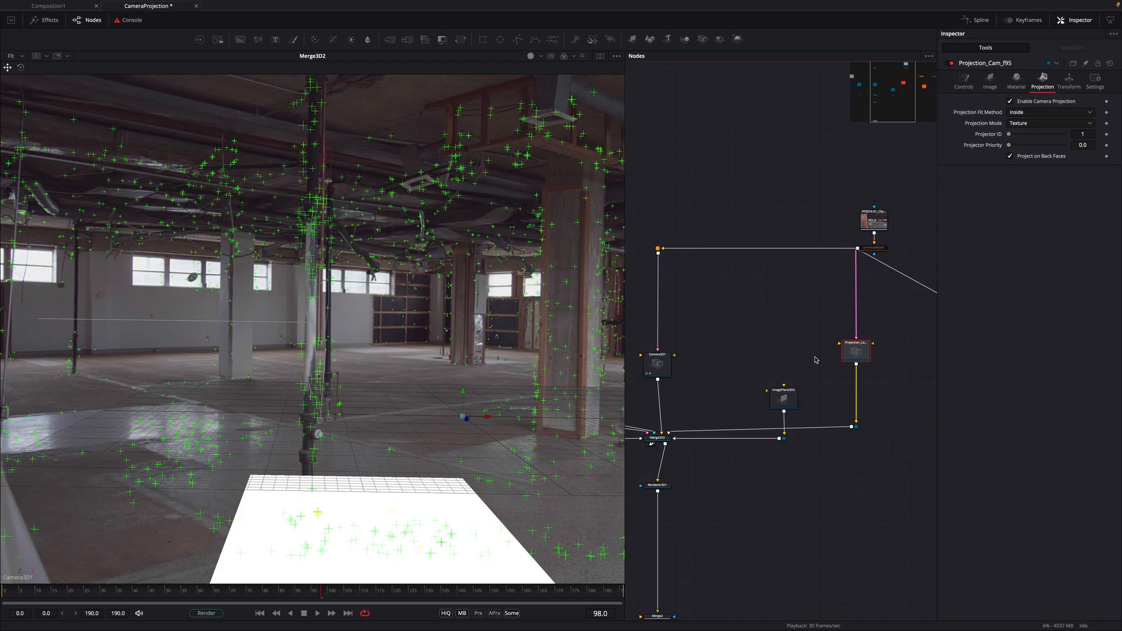
- Add a Catcher node above ImagePlane3D2 and connect it to the plane's material input
left_click(767, 333)
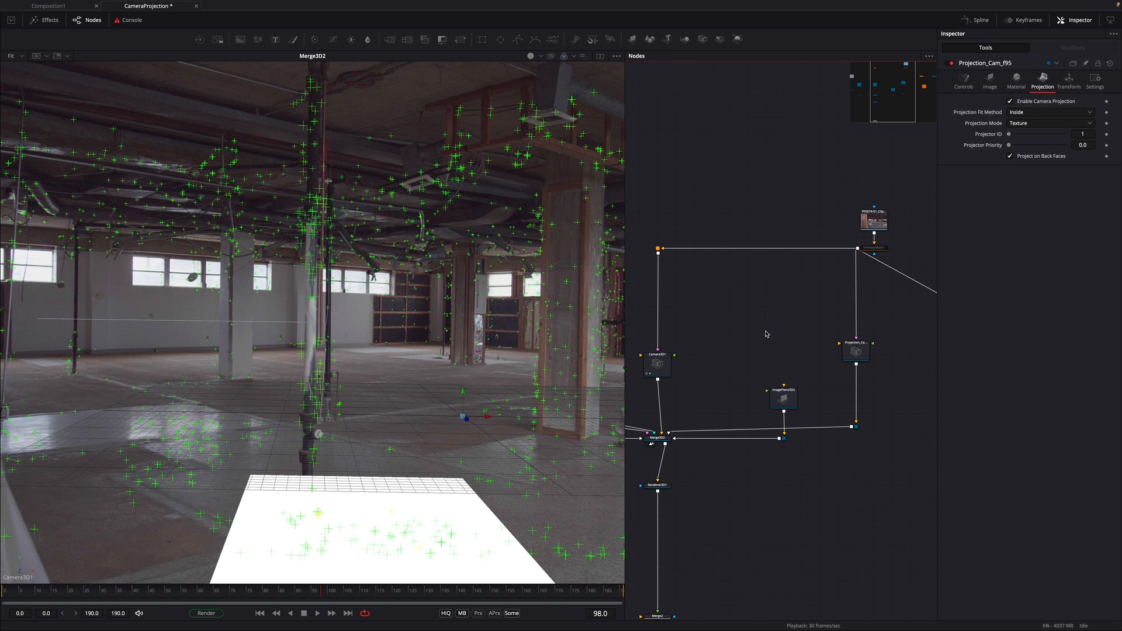
key("shift+space")
type("cat")
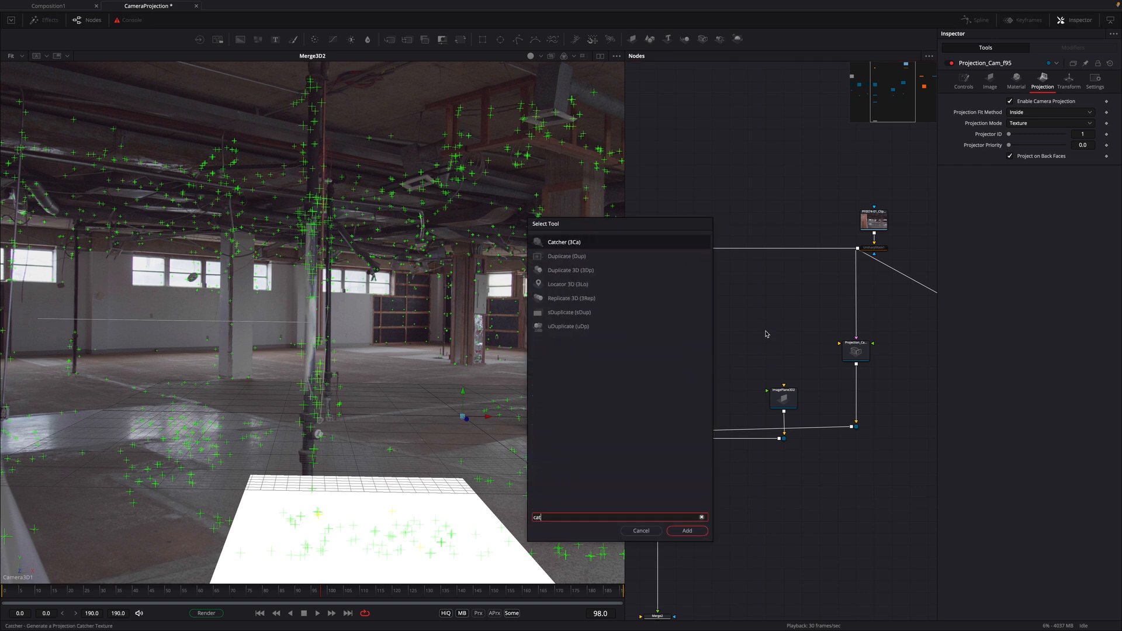
key("Return")
left_click_drag(764, 342, 783, 354)
left_click_drag(768, 393, 784, 349)
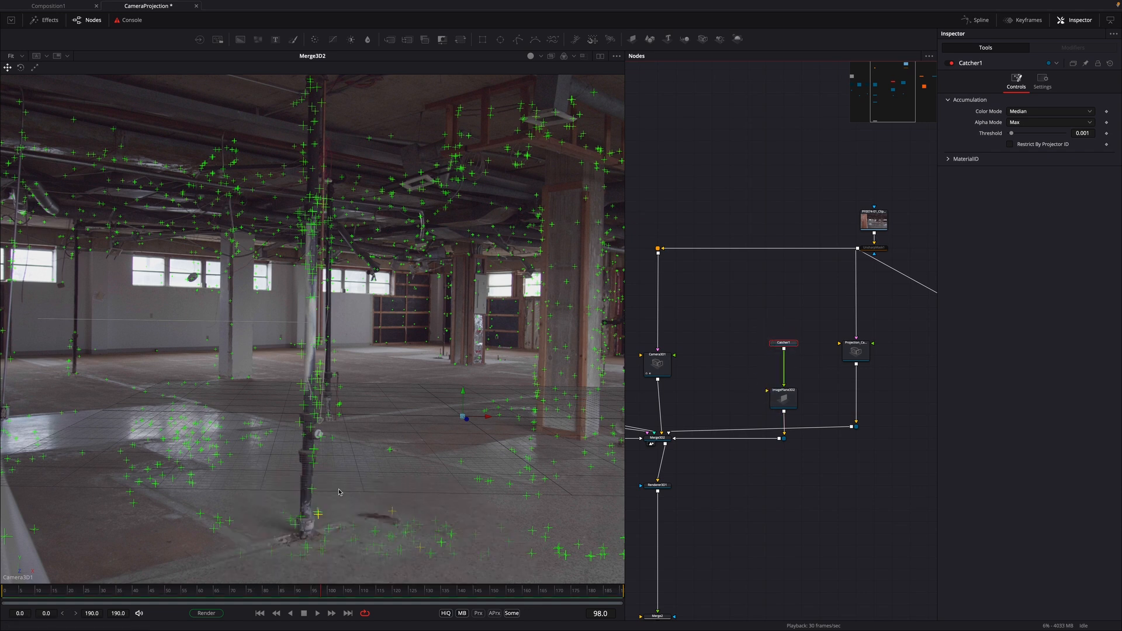
- Switch the 3D view to Perspective and scrub the timeline to examine how the footage projects onto the floor plane
left_click_drag(412, 593, 315, 593)
right_click(416, 369)
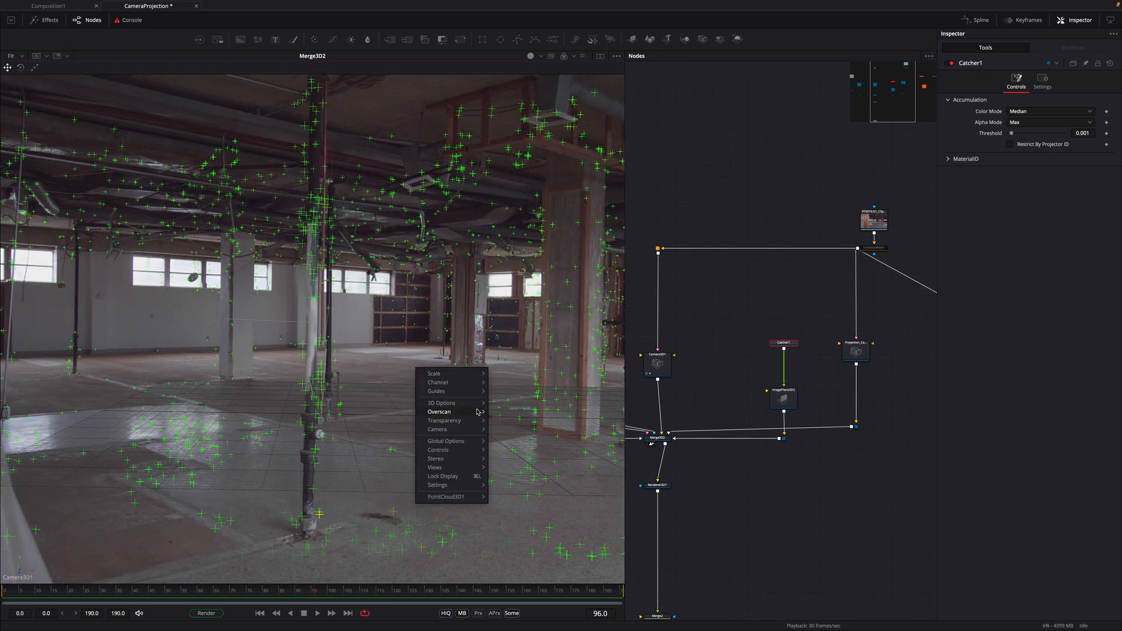
mouse_move(478, 429)
left_click(540, 459)
left_click_drag(494, 273, 311, 343)
scroll(402, 337, "up", 4)
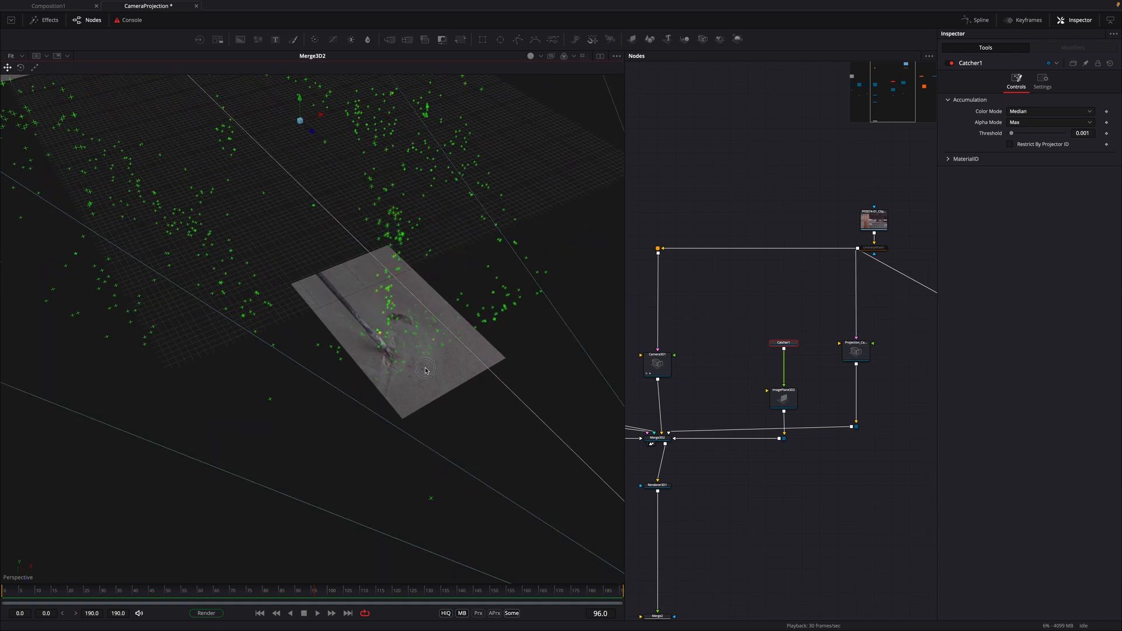
left_click_drag(321, 596, 216, 594)
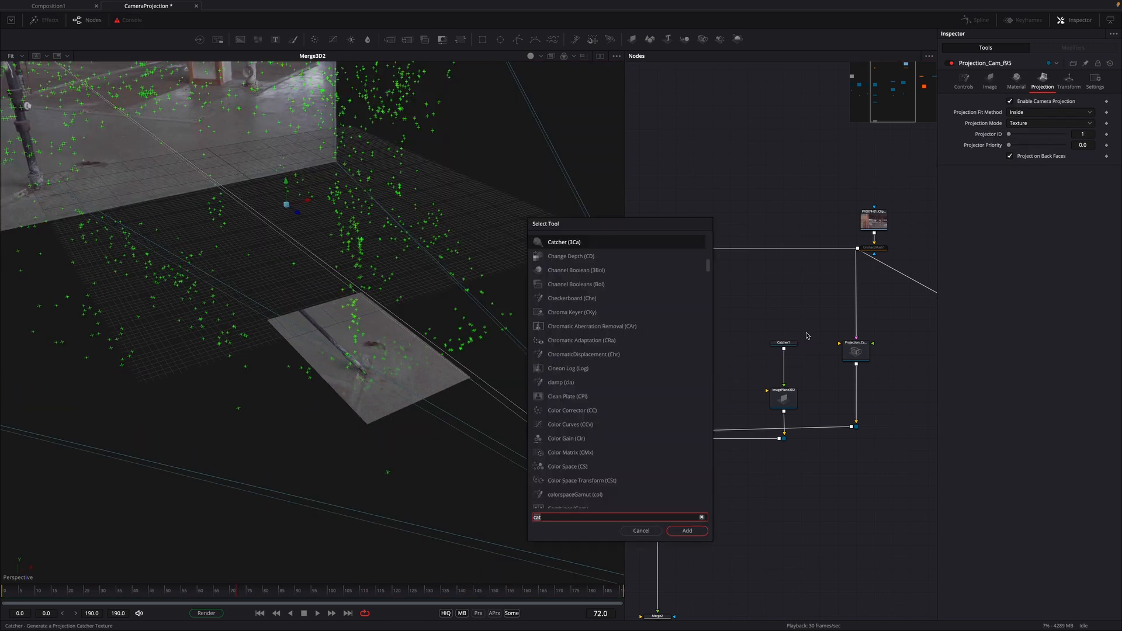
- Insert a TimeSpeed node between UnsharpMask1 and Projection_Cam_f95 and set its Speed to 0 and Delay to 95
type("ti")
key("Return")
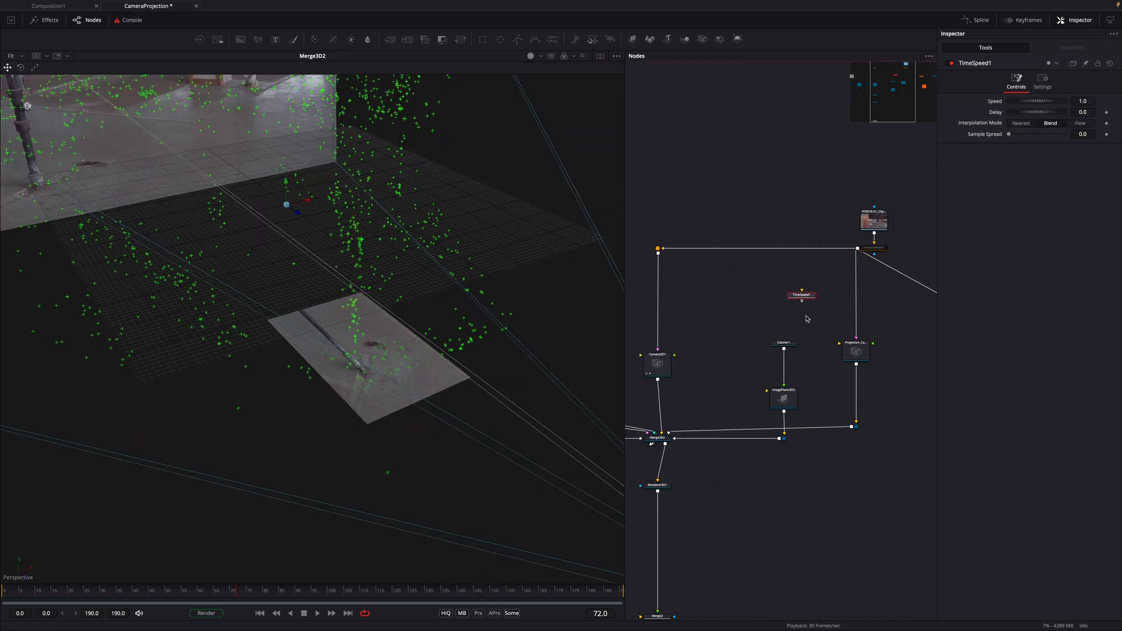
left_click_drag(804, 300, 857, 308)
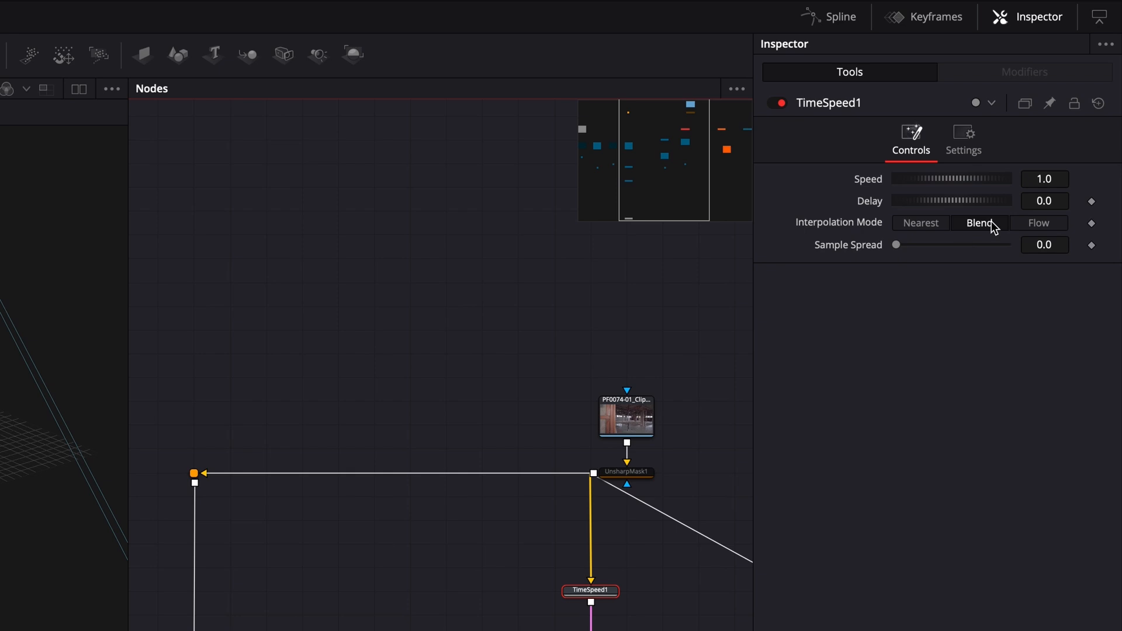
left_click(1056, 180)
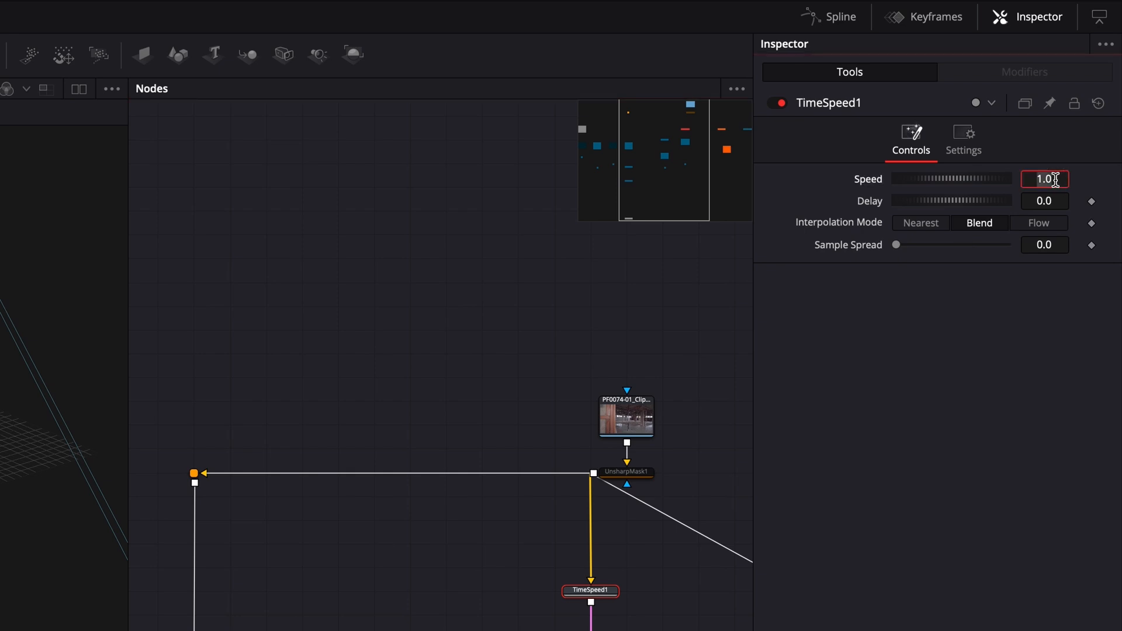
type("0")
key("Tab")
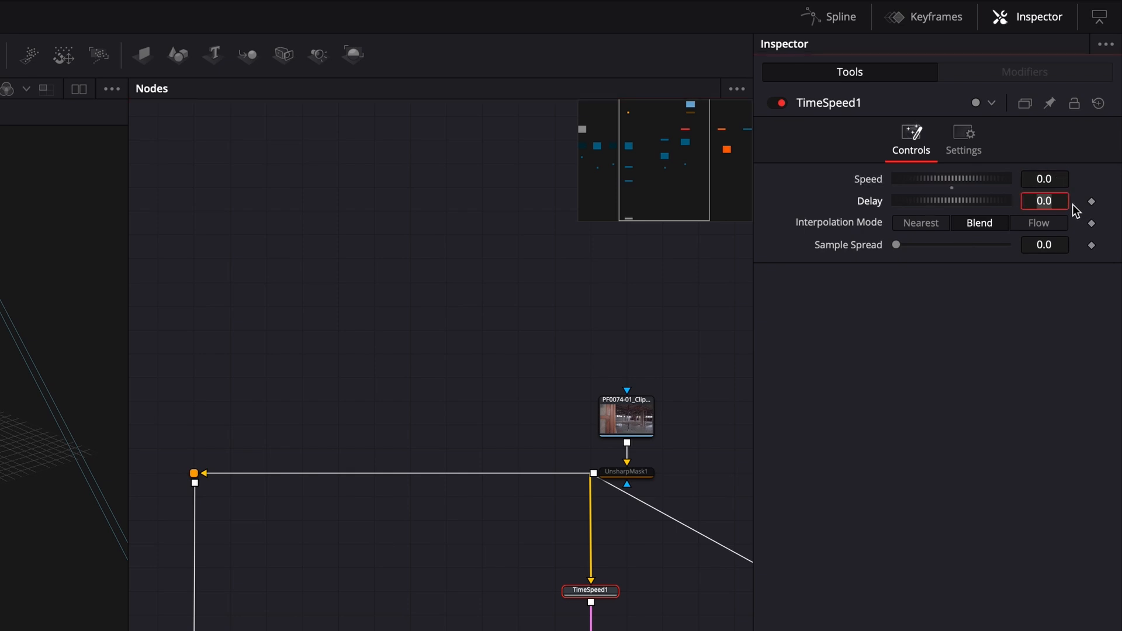
type("95")
key("Tab")
- Look through Projection_Cam_f95 and scrub the Renderer3D1 output to check the frozen projection
right_click(297, 434)
mouse_move(336, 492)
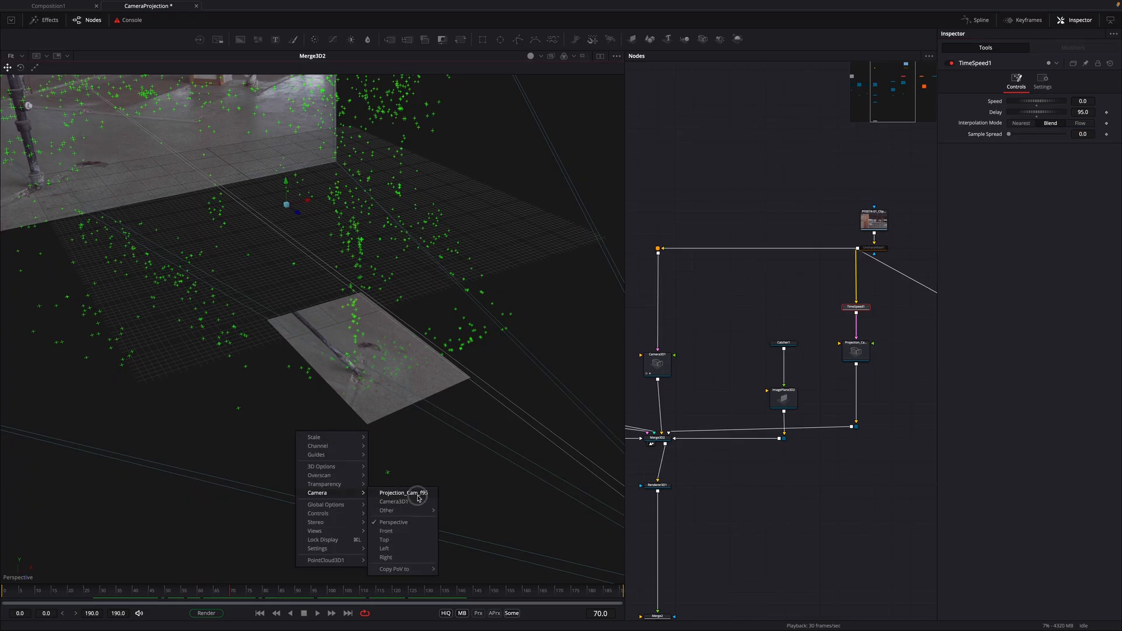
left_click(419, 496)
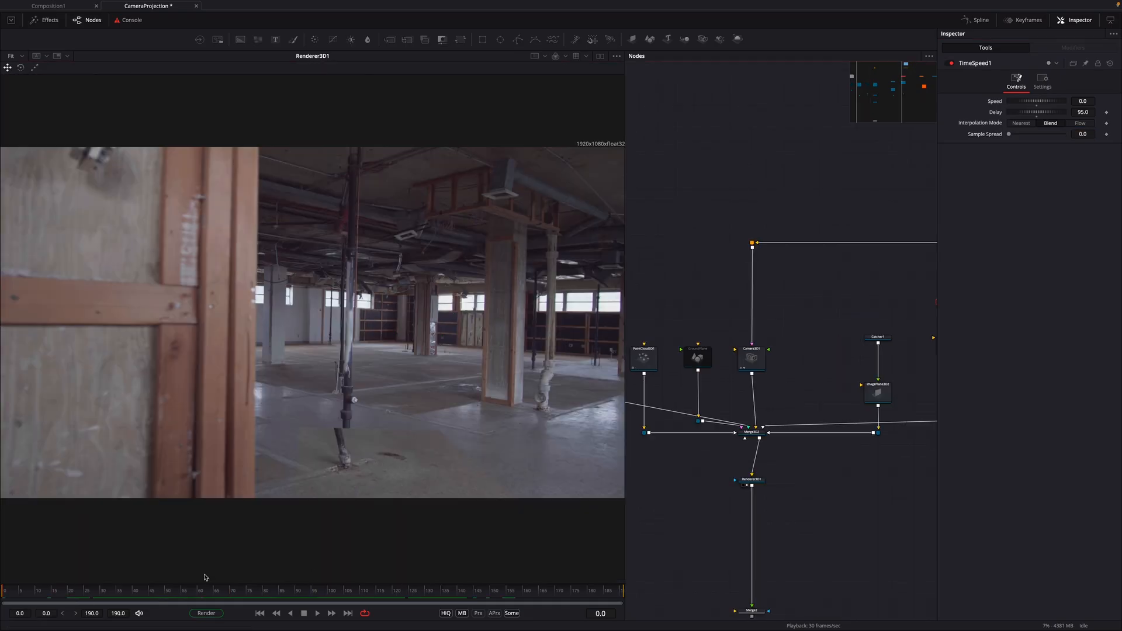
left_click_drag(65, 599, 374, 599)
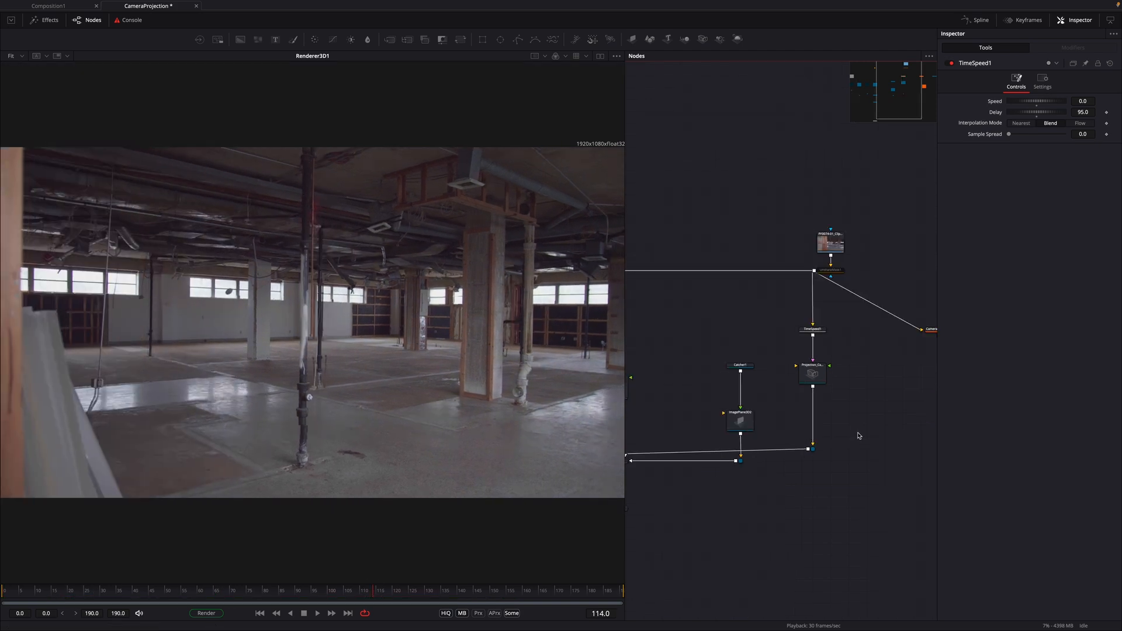
- Tint the footage ahead of TimeSpeed1 magenta with a ColorCorrector to check where the projection lands, and remove the node again
left_click_drag(867, 436, 812, 306)
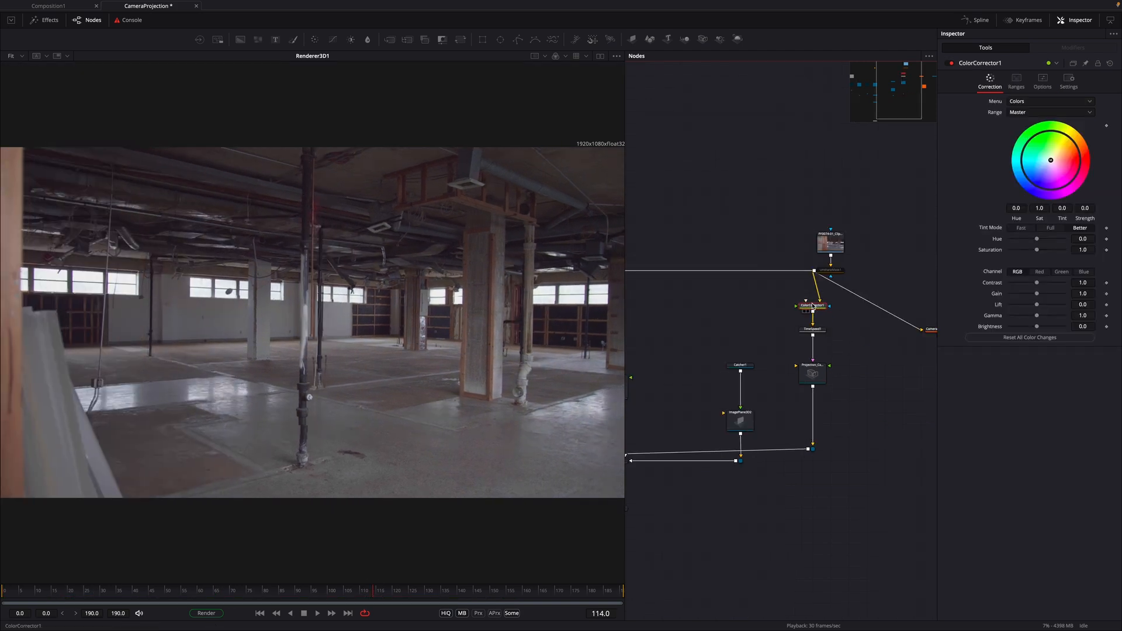
left_click_drag(1056, 163, 1072, 179)
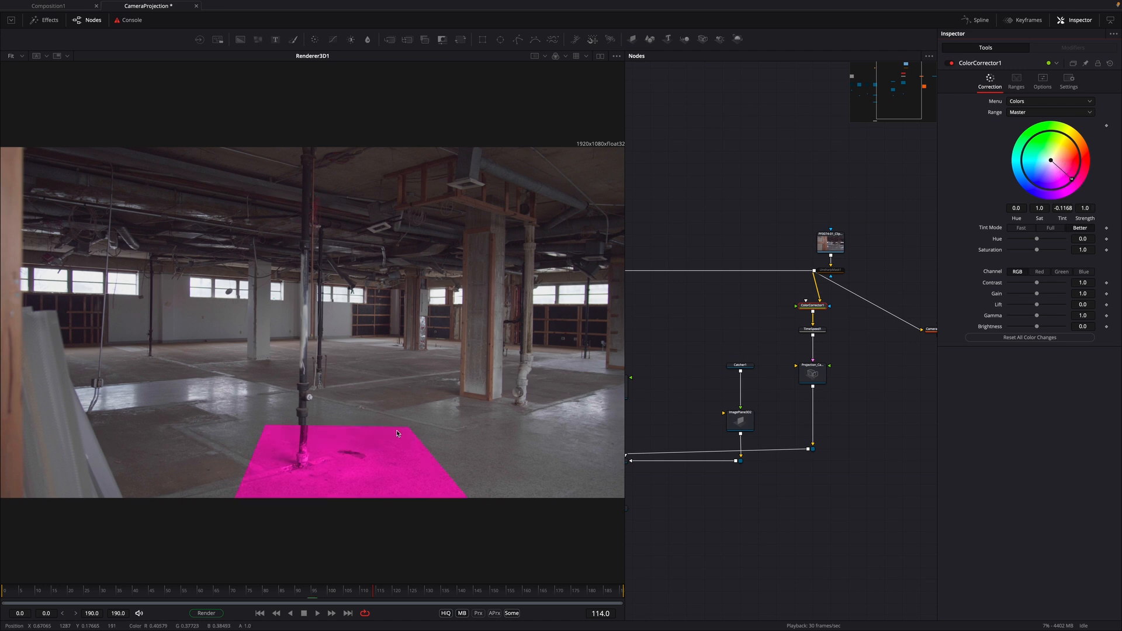
left_click_drag(391, 605, 468, 606)
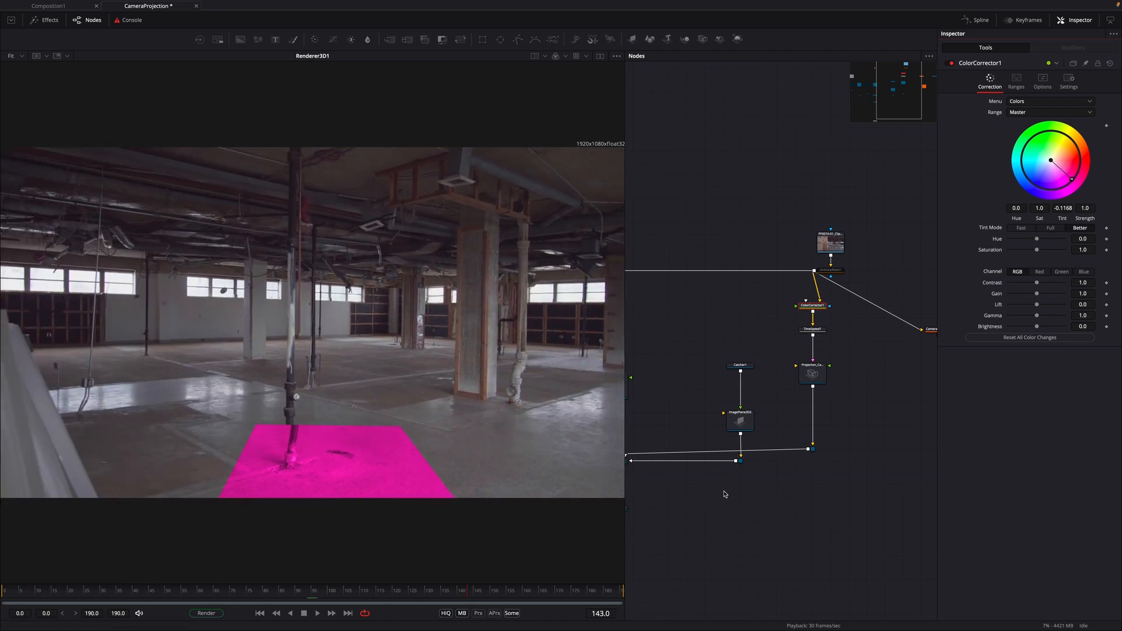
left_click_drag(721, 491, 779, 499)
left_click_drag(848, 308, 910, 321)
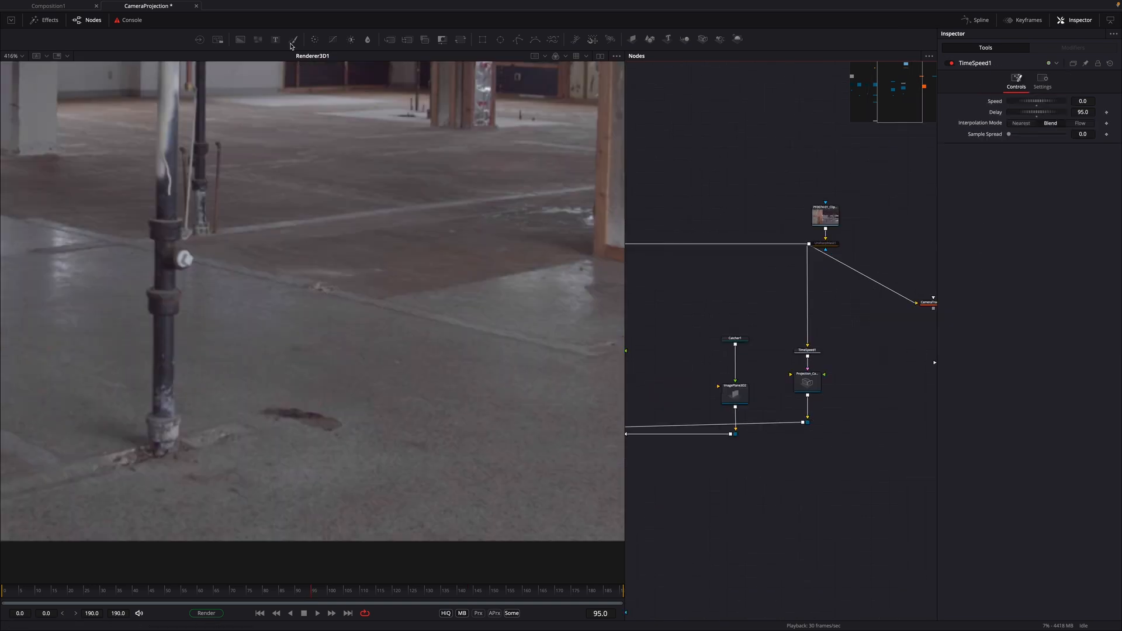
- Insert a Paint node before TimeSpeed1 and clone clean concrete over the dark floor stain using a Stroke in Clone mode
mouse_move(754, 319)
left_mouse_down()
mouse_move(823, 319)
mouse_move(810, 319)
left_mouse_up()
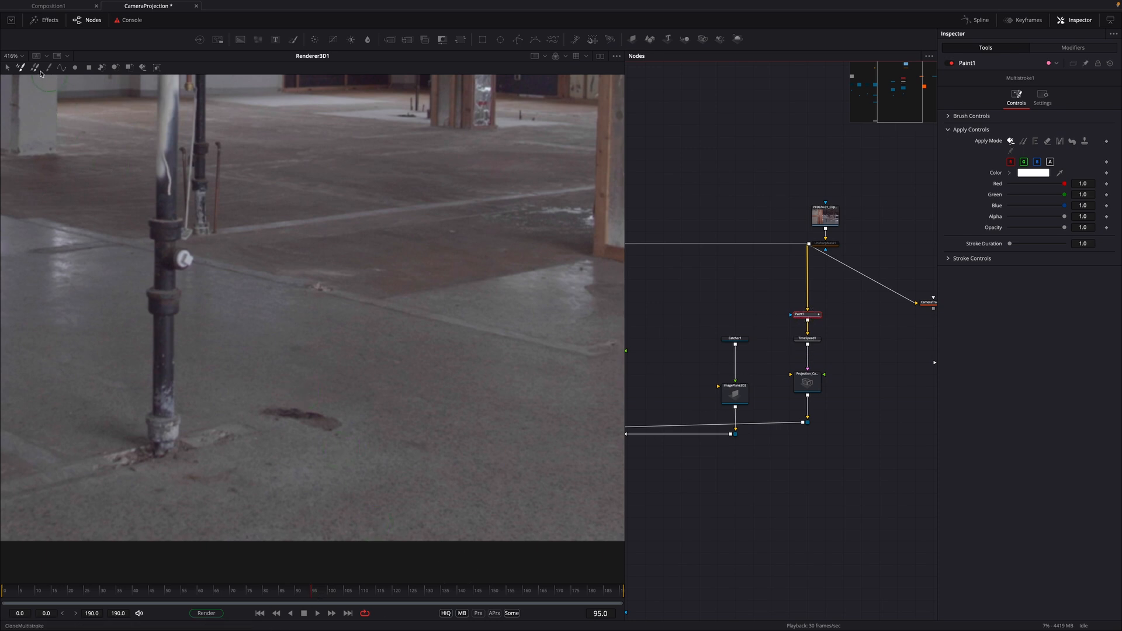
left_click(48, 69)
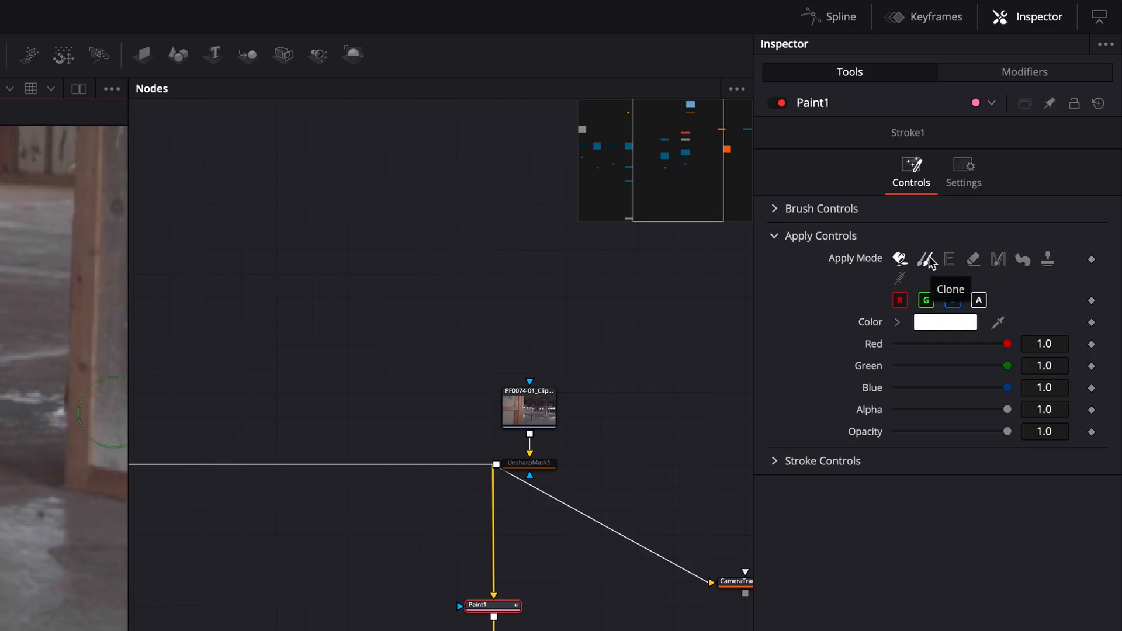
left_click(927, 261)
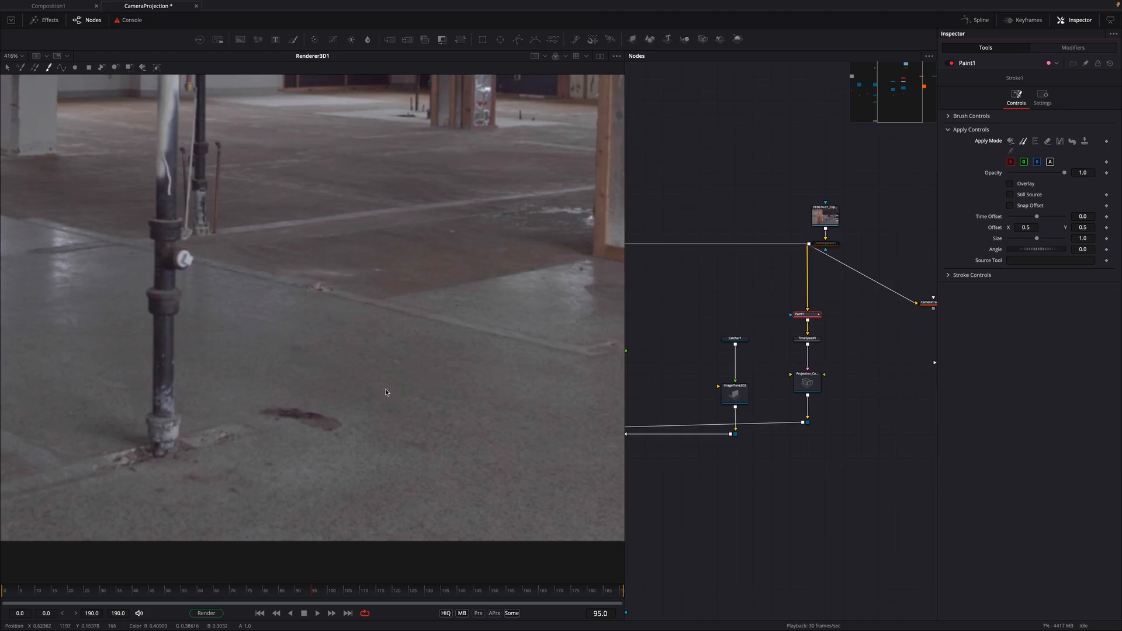
left_click(388, 398, "alt")
mouse_move(342, 425)
left_mouse_down()
mouse_move(300, 453)
mouse_move(327, 435)
mouse_move(260, 414)
mouse_move(313, 401)
left_mouse_up()
left_click(313, 433)
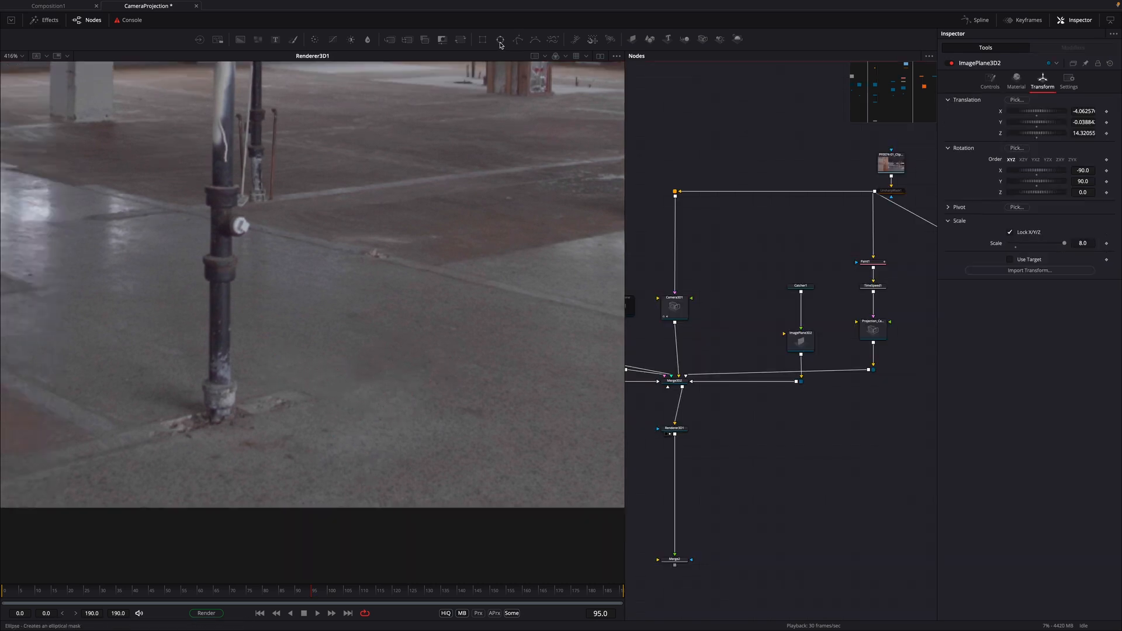
- Add a Polygon mask and draw it around the dark floor stain on the original clip, keyframed to follow the stain
left_click(519, 42)
left_click_drag(831, 468, 746, 467)
left_click(746, 512)
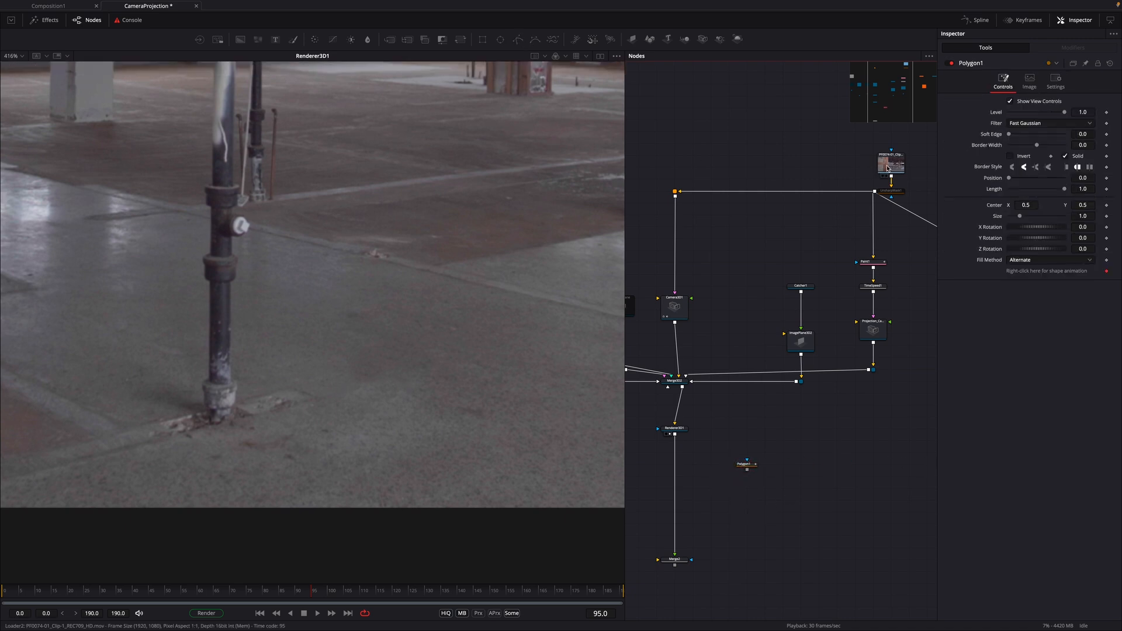
left_click_drag(888, 168, 358, 294)
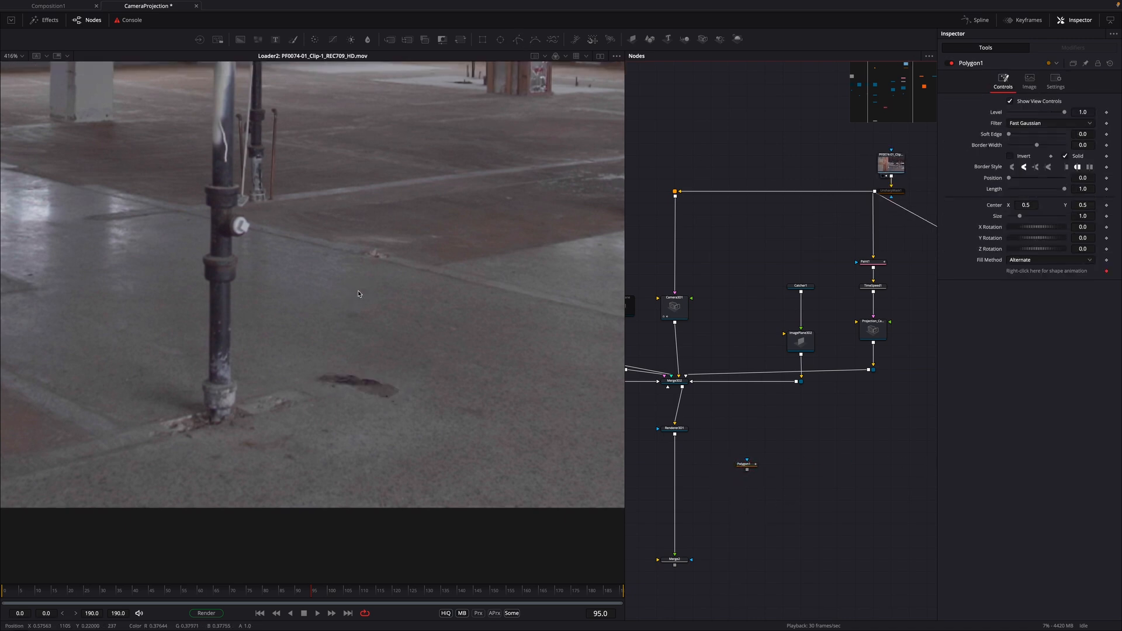
left_click(746, 464)
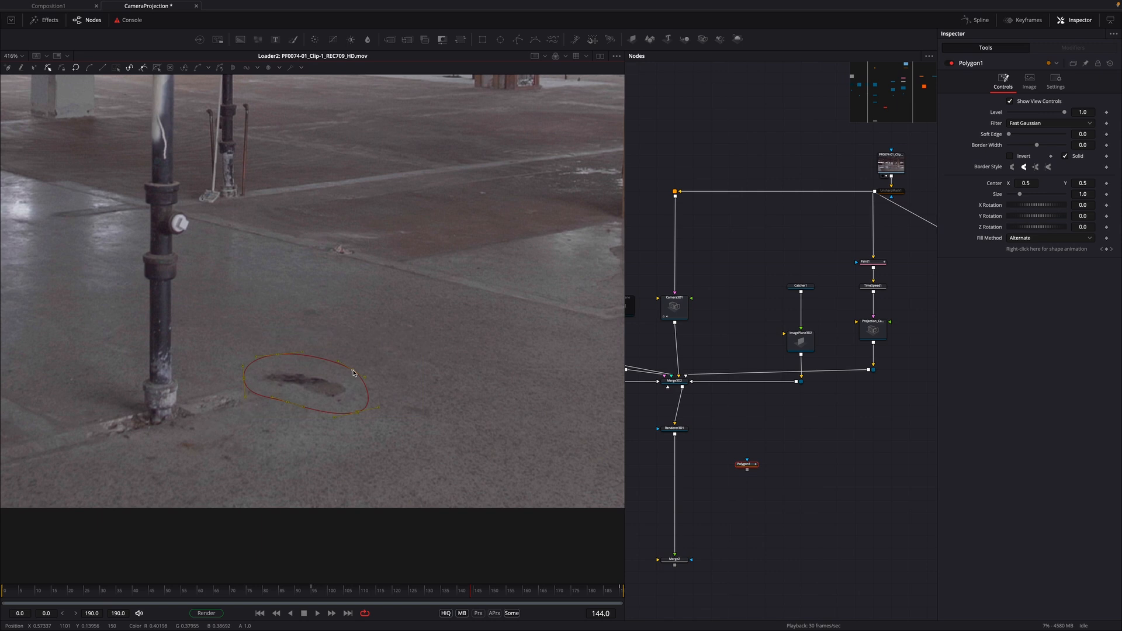
left_click(699, 447)
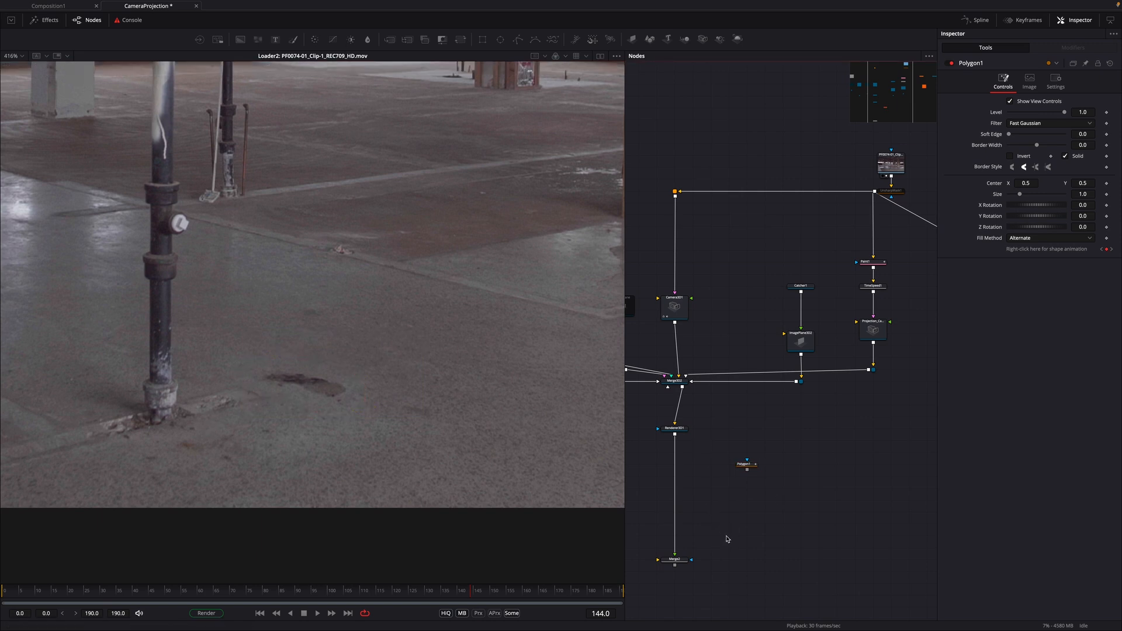
- Insert a Merge between Renderer3D1 and Merge2, feed Polygon1 into its foreground through a router, and set its operator to Mask
left_click_drag(729, 537, 675, 501)
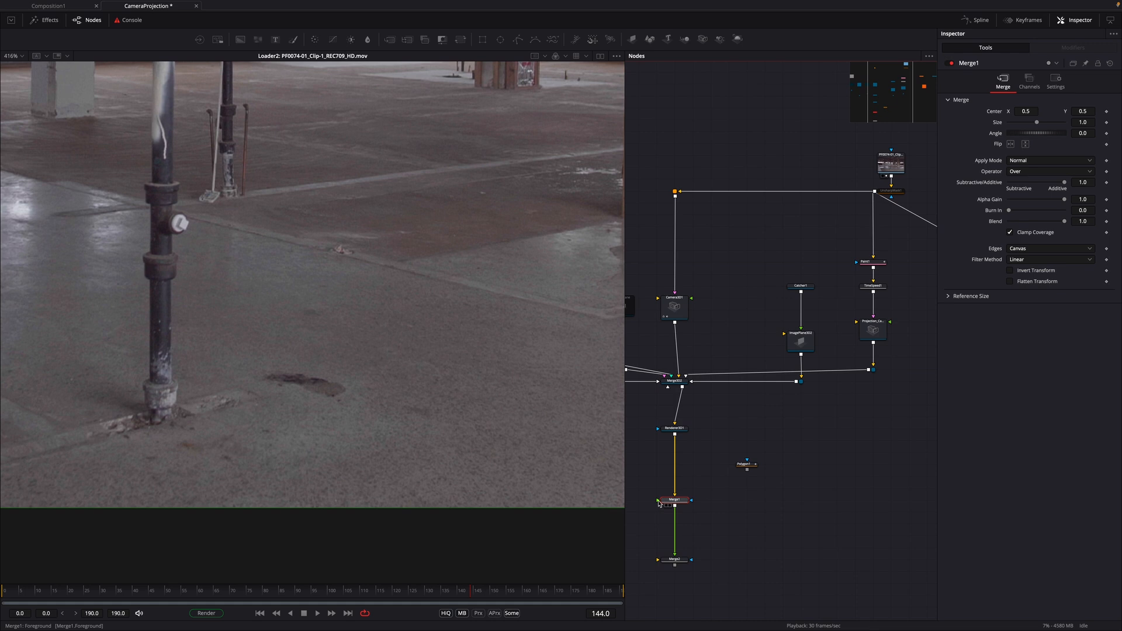
left_click_drag(659, 502, 753, 455)
left_click(710, 485, "alt")
left_click(679, 501)
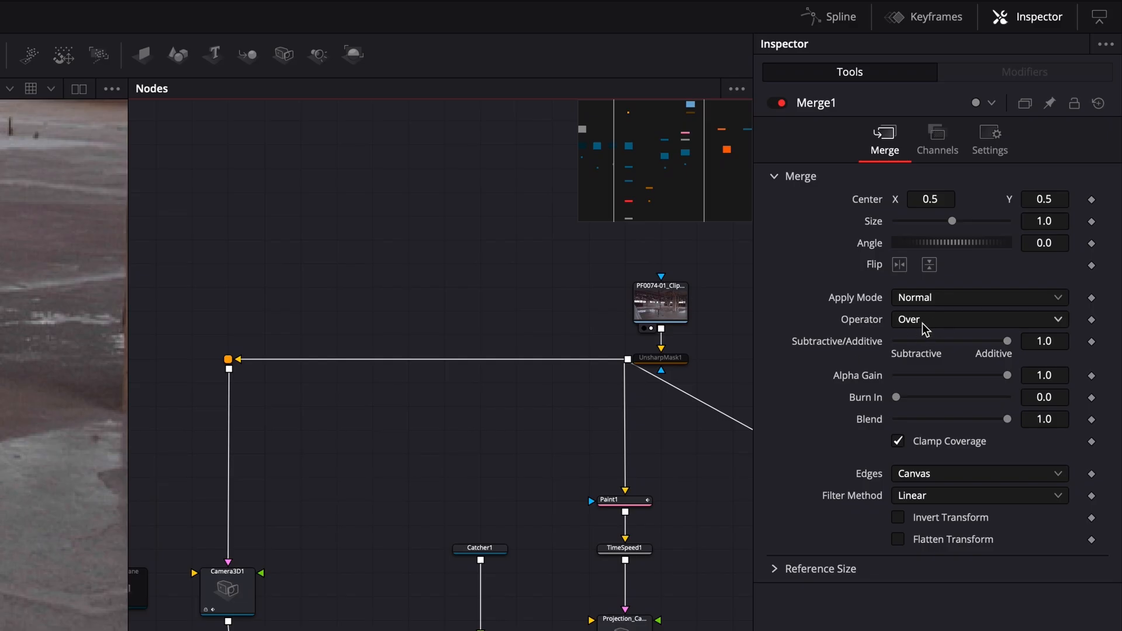
left_click(922, 324)
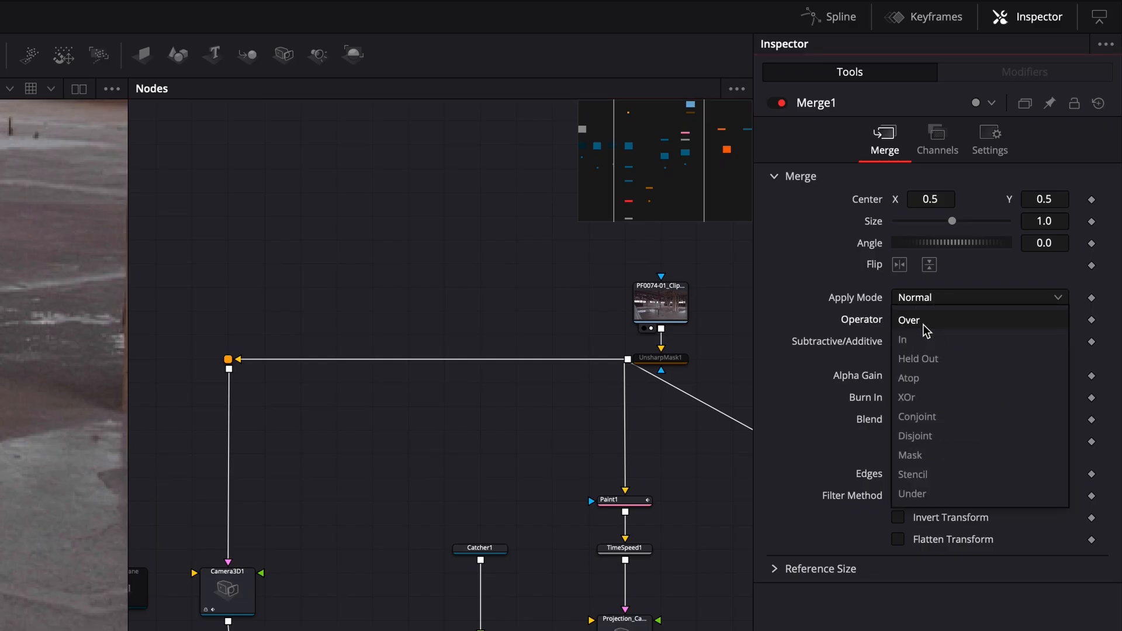
left_click(933, 456)
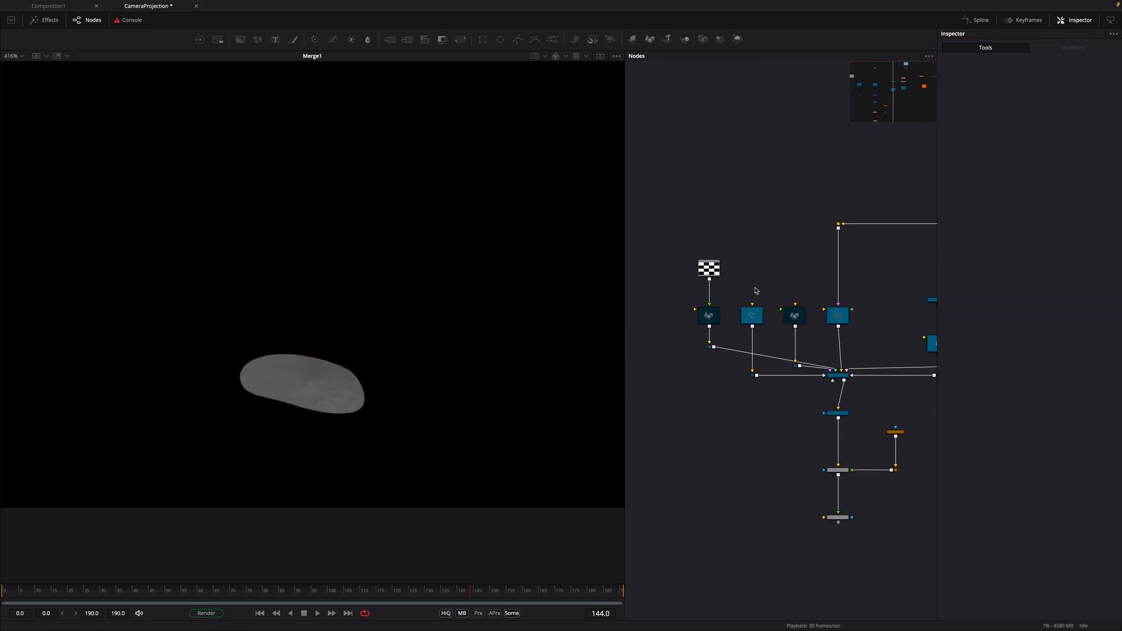
- Route the original footage through routers into the background input of Merge2
key("ctrl+v")
left_click_drag(824, 517, 652, 313)
left_click_drag(651, 304, 838, 227)
left_click_drag(651, 309, 637, 224)
left_click_drag(731, 372, 638, 518, "alt")
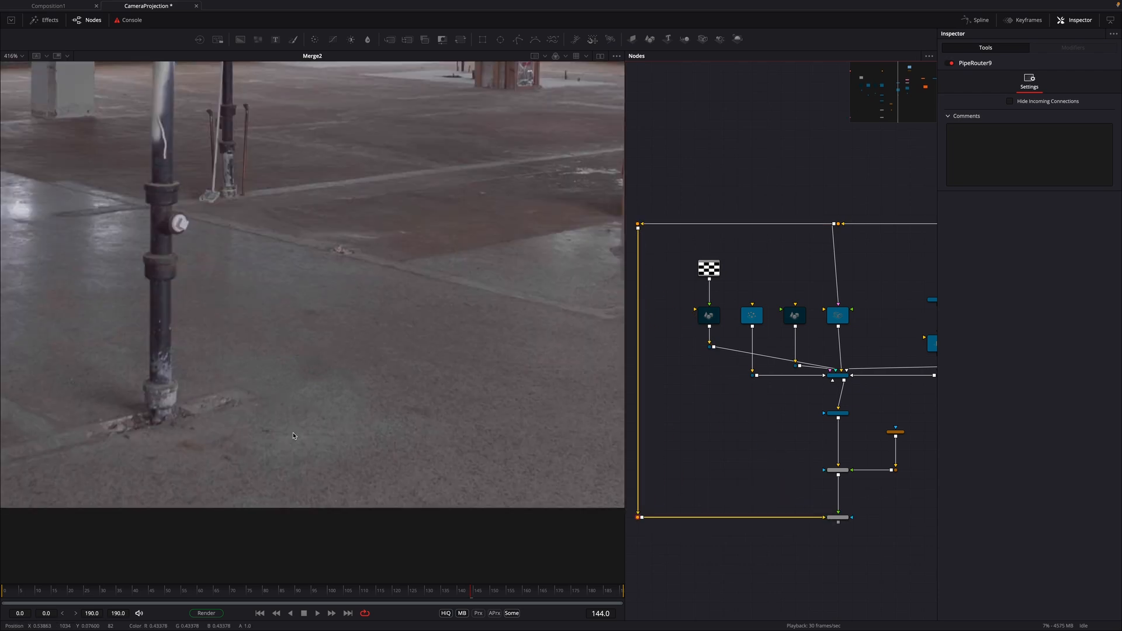
- Scrub the Merge2 composite through to the last frame and examine the patched floor area up close
scroll(310, 415, "down", 5)
scroll(298, 456, "up", 2)
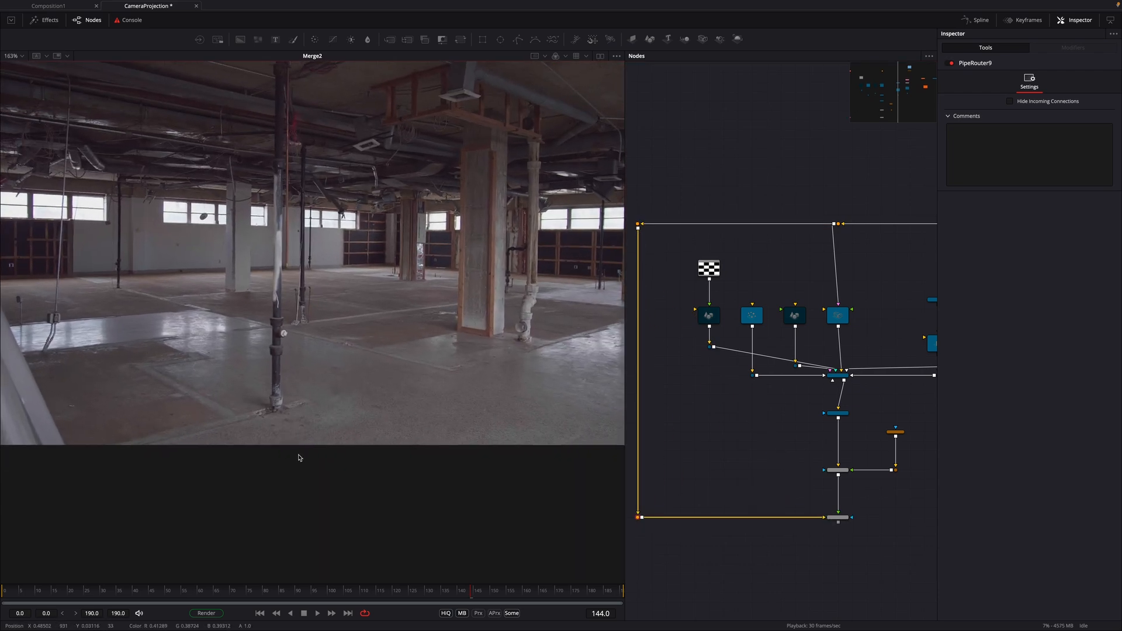
left_click(153, 585)
left_click_drag(154, 585, 621, 592)
scroll(474, 404, "up", 10)
scroll(473, 405, "down", 4)
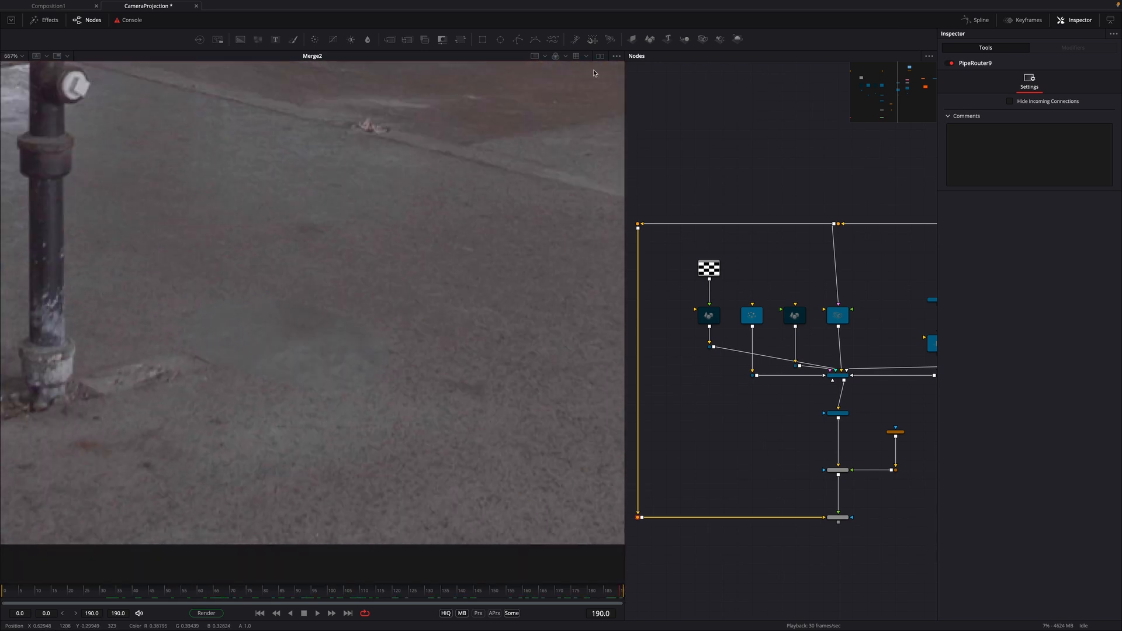
scroll(833, 371, "up", 2)
- Soften the mask by slightly raising Polygon1's soft edge and inserting a Blur node after it with a slightly increased blur size
left_click(834, 367)
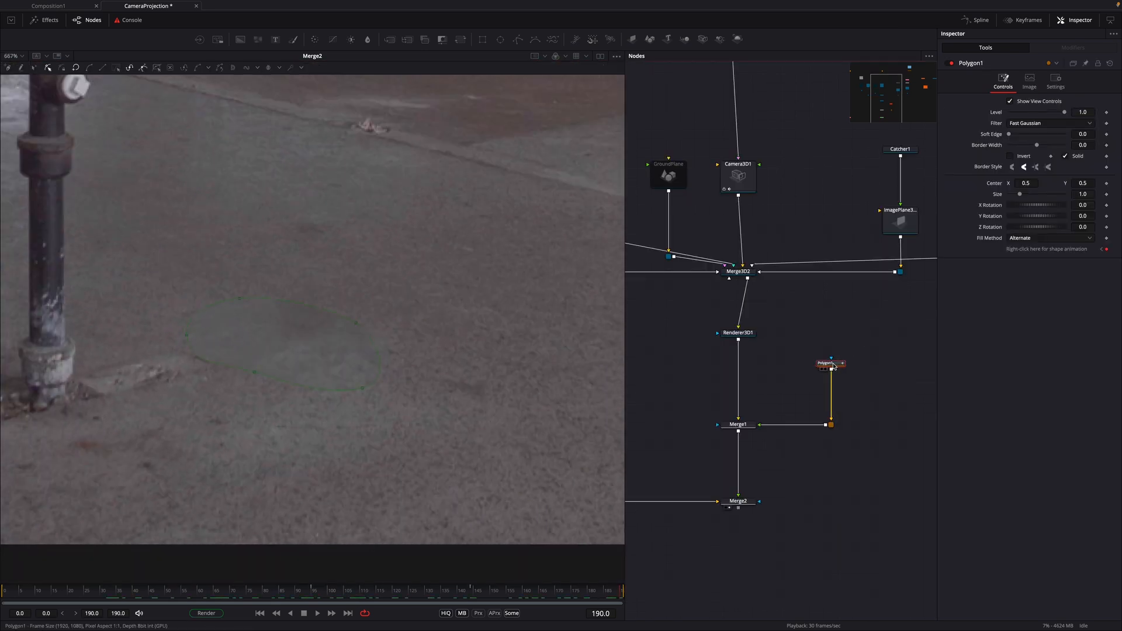
left_click_drag(1010, 136, 1013, 136)
left_click(898, 428)
key("b")
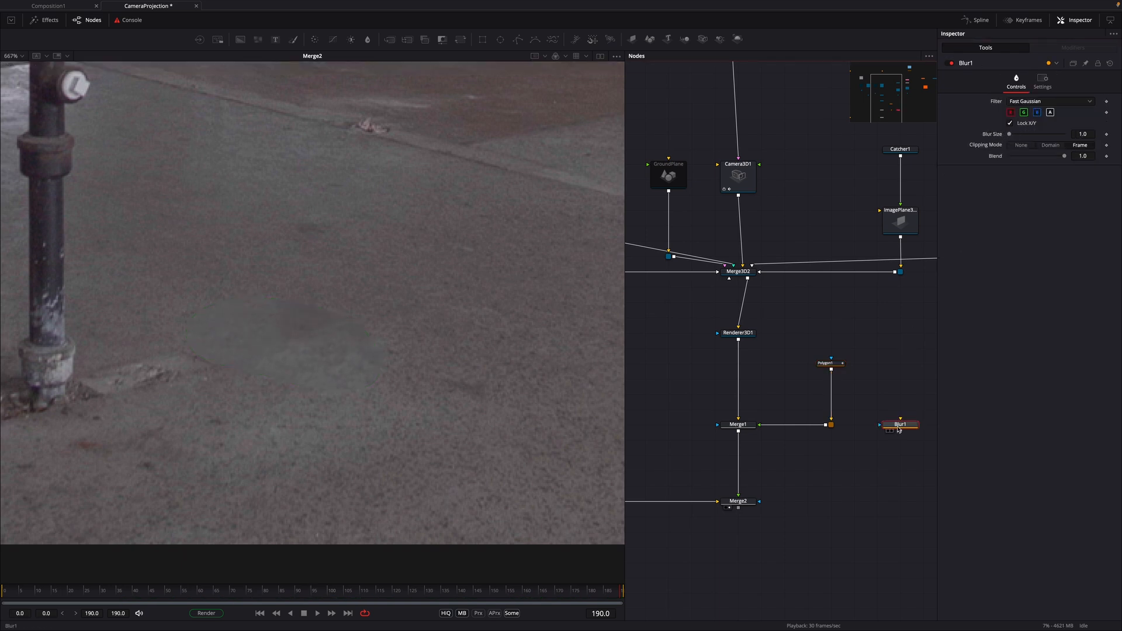
left_click_drag(903, 428, 834, 398)
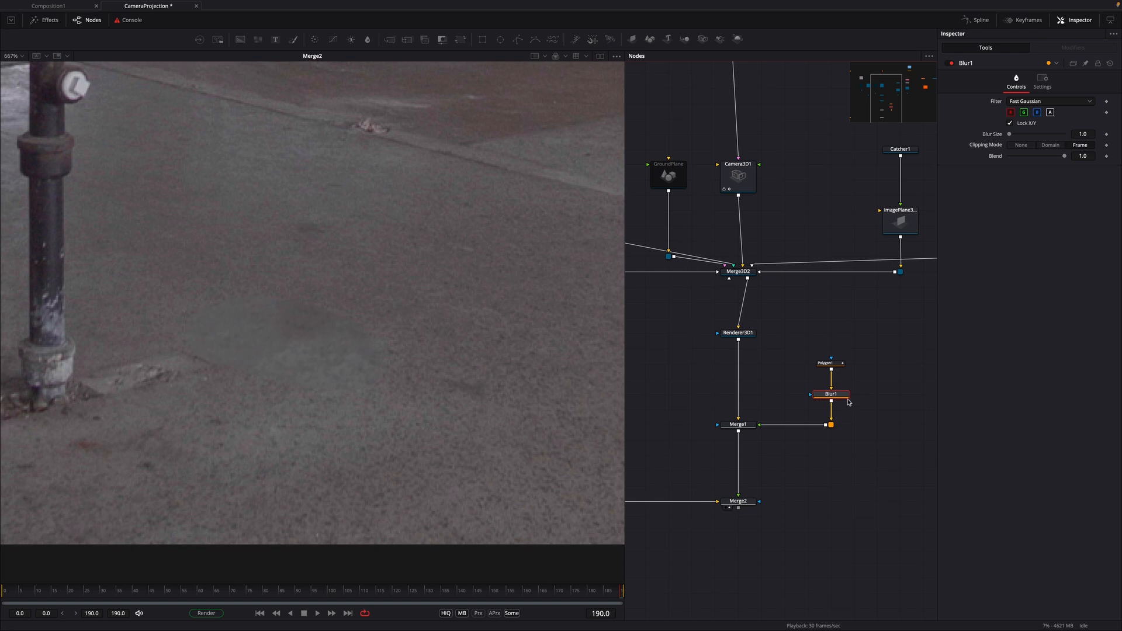
left_click_drag(1012, 136, 1015, 137)
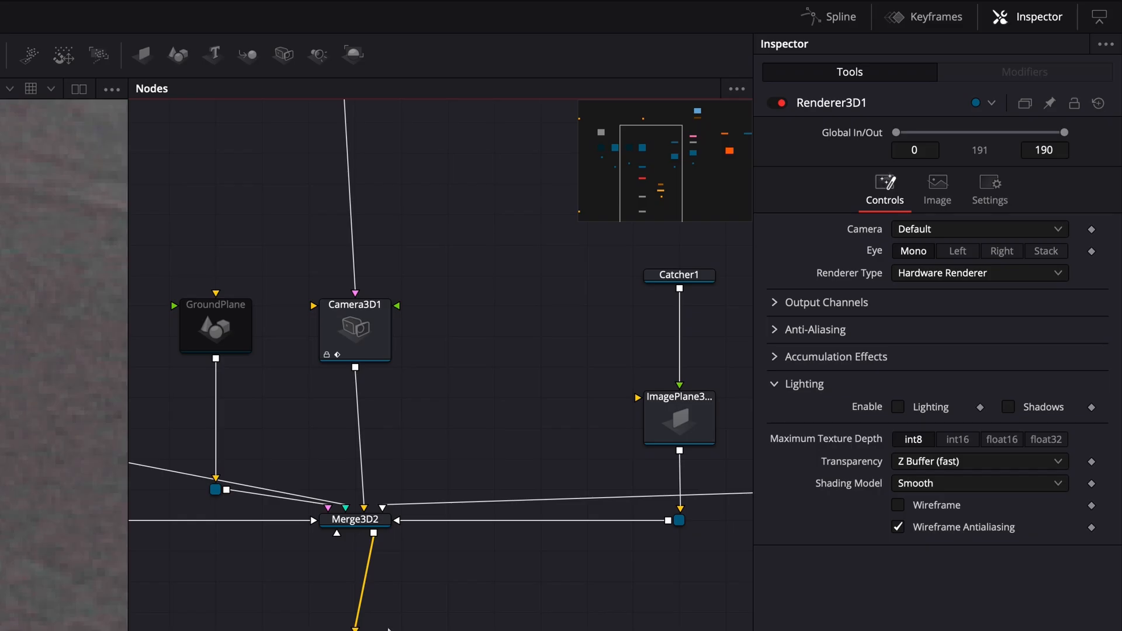
- Set Renderer3D1's renderer type to Software Renderer and scrub from frame 95 to the end to check the patch
left_click(954, 276)
left_click(969, 313)
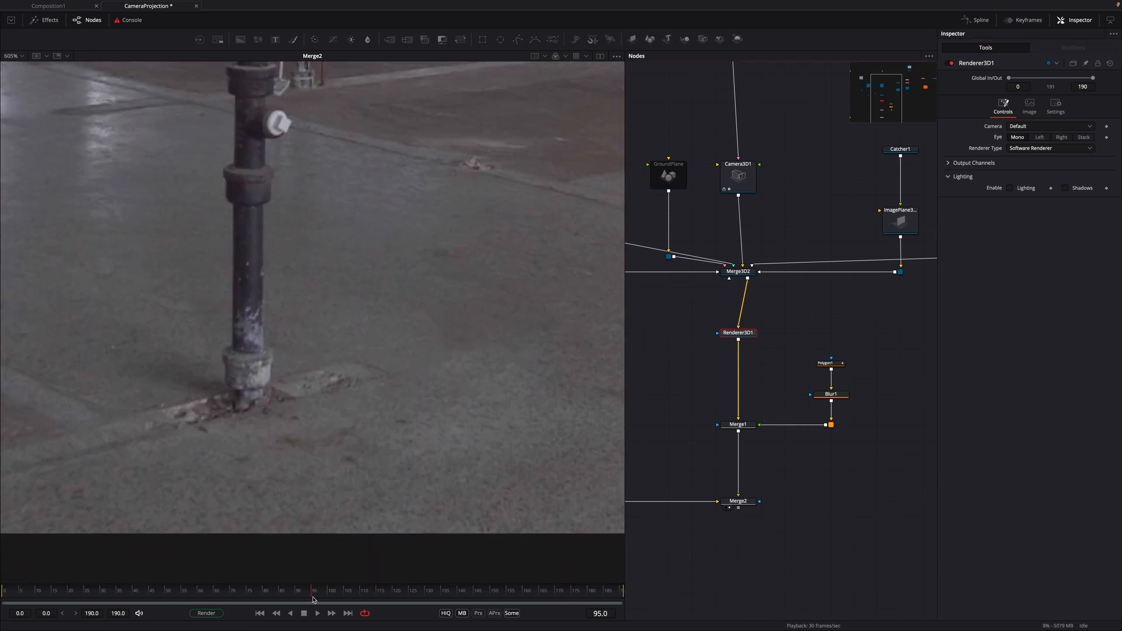
left_click_drag(314, 599, 640, 610)
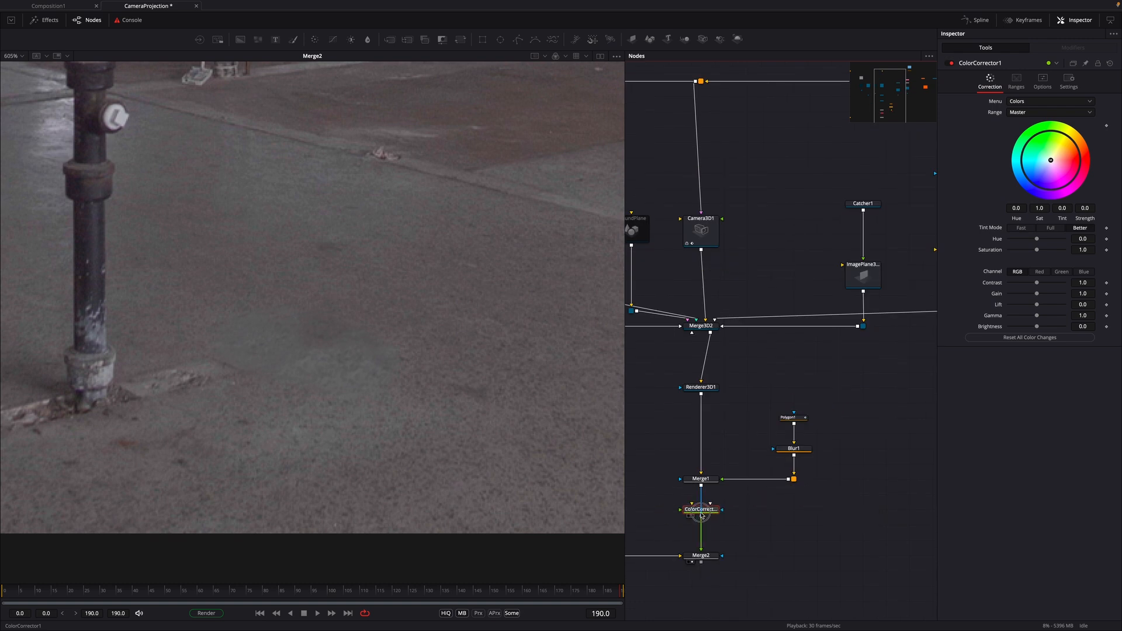
- Try a slight tint on the patch with the ColorCorrector1 colour wheel between Merge1 and Merge2
left_click_drag(1051, 161, 1052, 165)
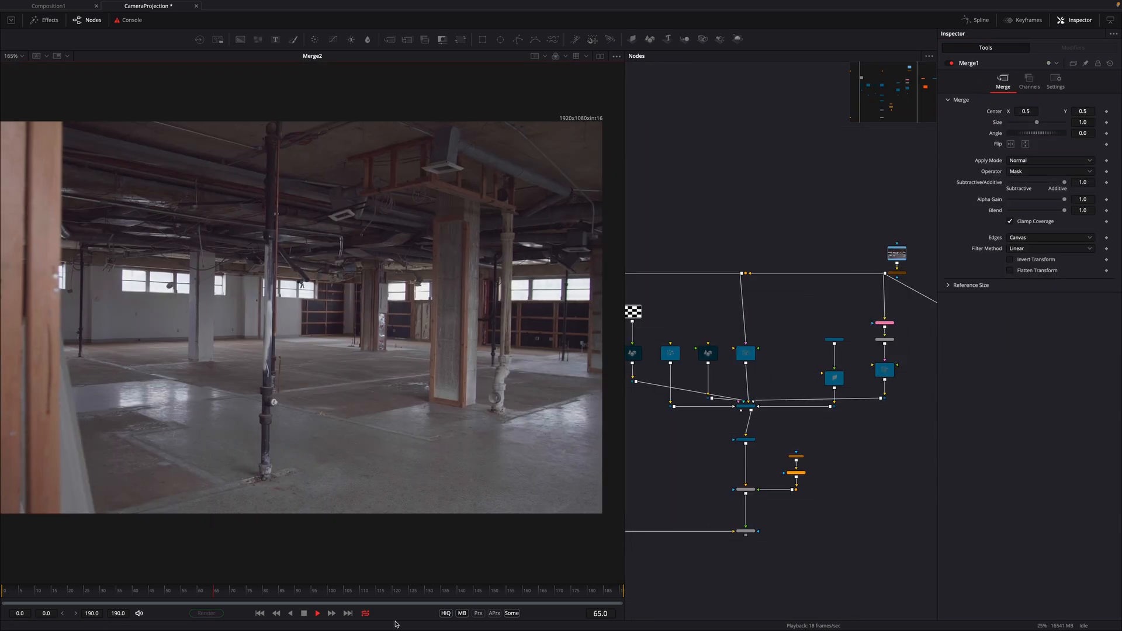
- Review the solve settings of CameraTracker1
left_click_drag(901, 372, 1117, 394)
left_click_drag(638, 394, 740, 420)
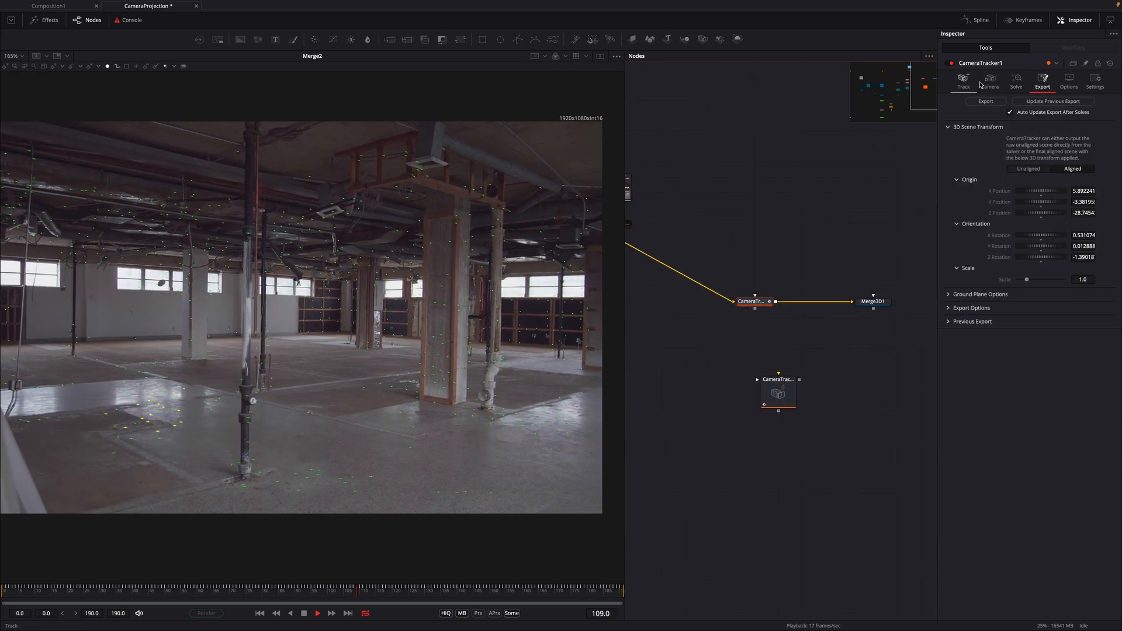
left_click(1016, 81)
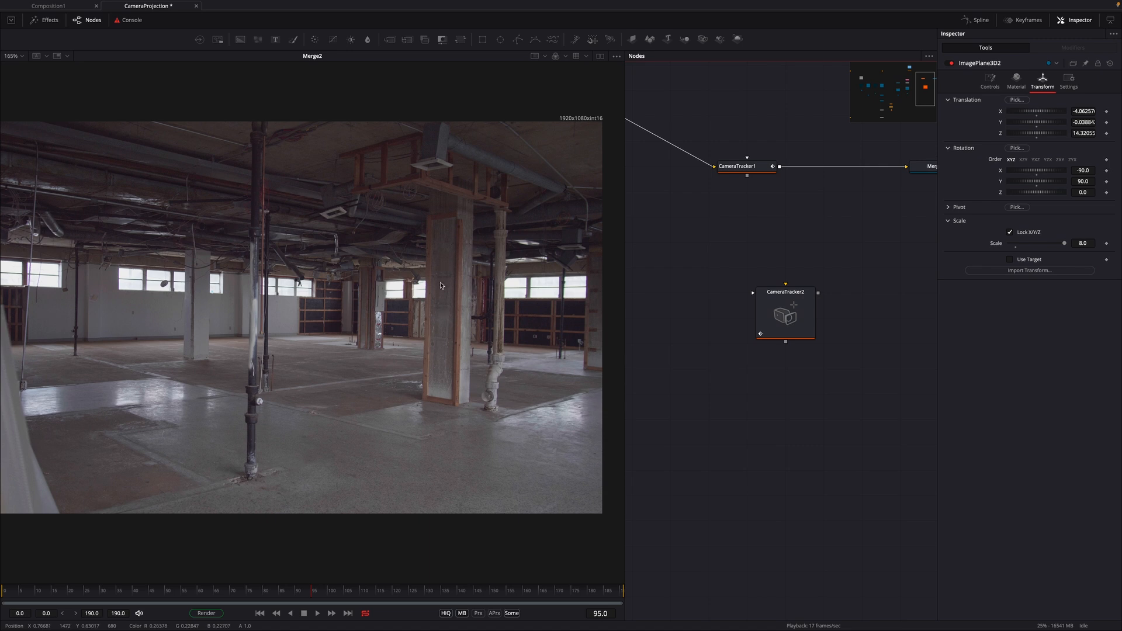
- Display Merge3D2, select four tracking points on the pillar's front face and create an image plane fitted to them from PointCloud3D1
scroll(731, 429, "down", 4)
mouse_move(655, 449)
left_mouse_down()
mouse_move(757, 453)
mouse_move(739, 466)
mouse_move(920, 464)
left_mouse_up()
left_click_drag(739, 434, 546, 426)
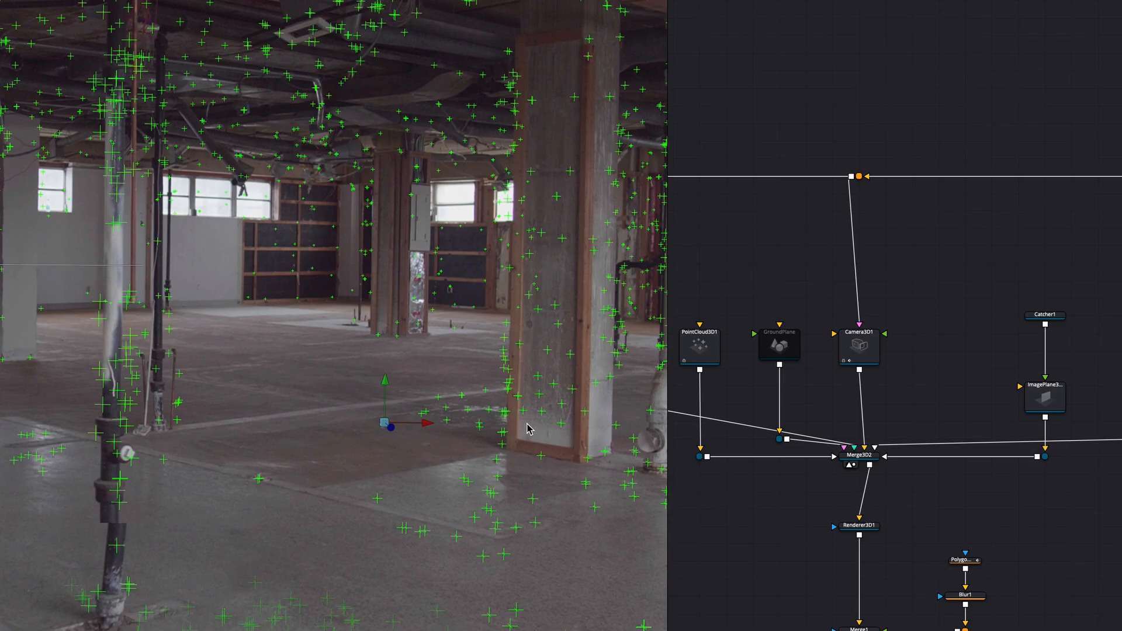
left_click(532, 100)
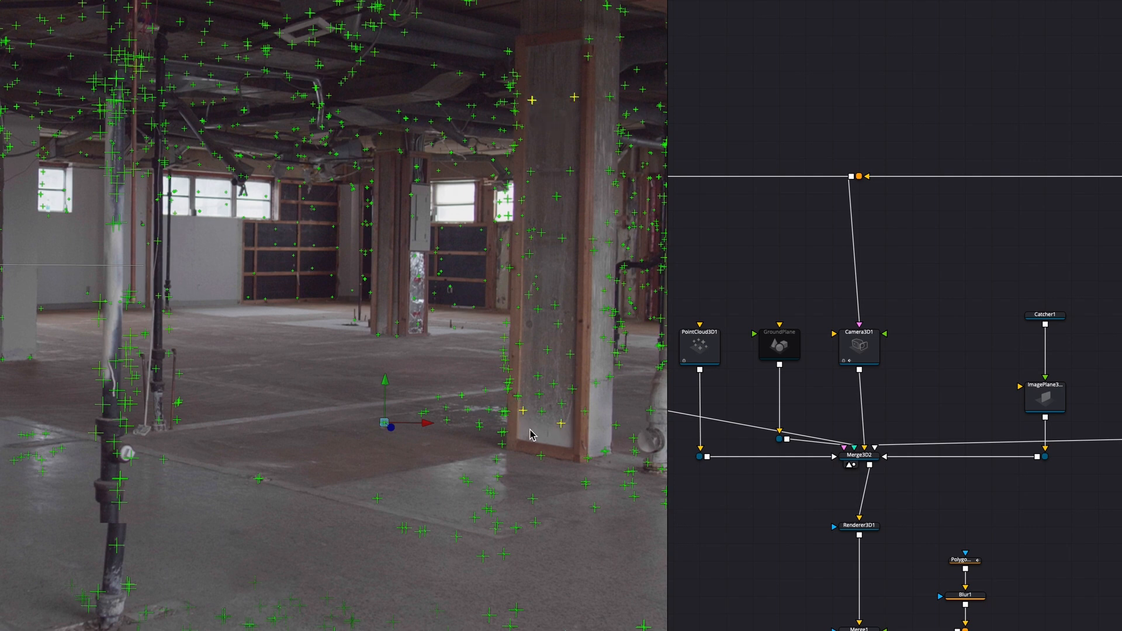
right_click(523, 410)
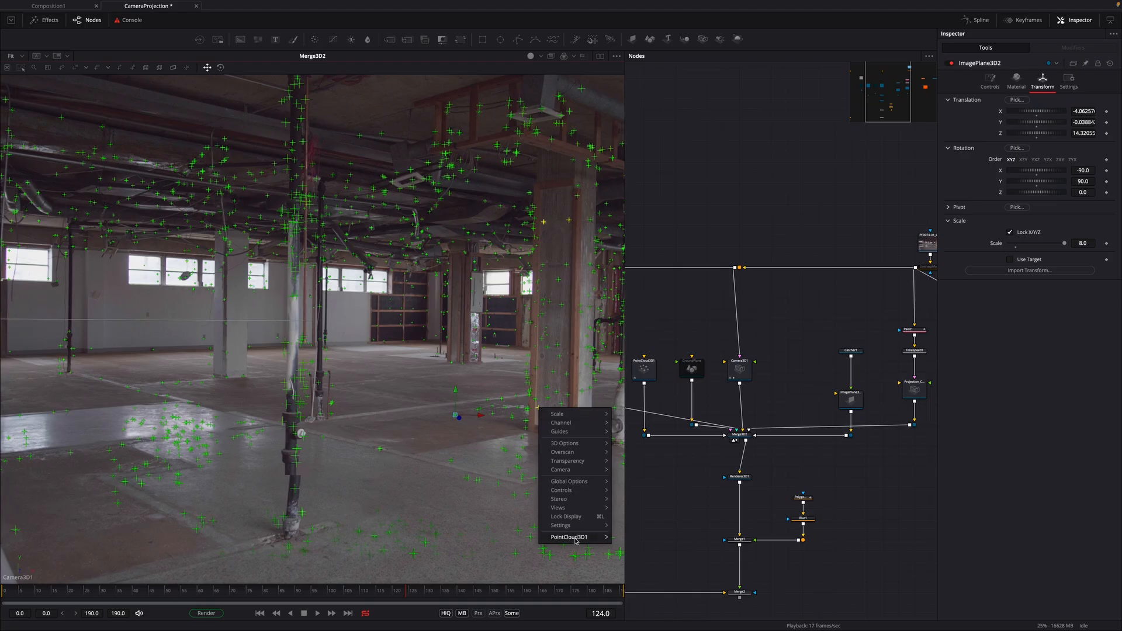
mouse_move(586, 630)
left_click(661, 617)
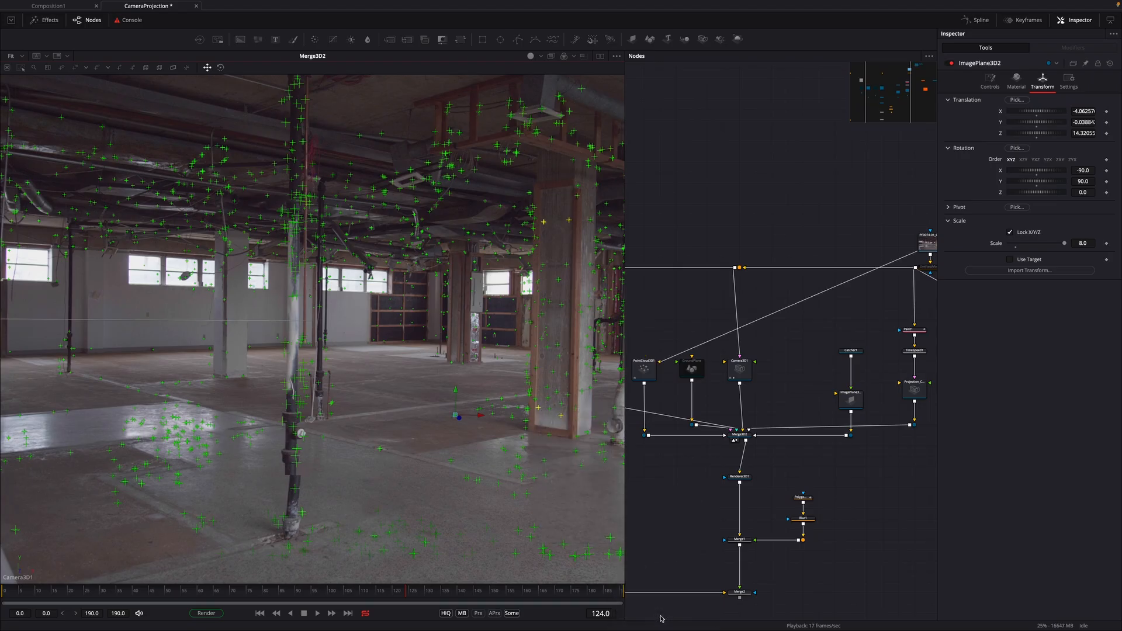
- Place the new image plane beside Camera3D1, delete the surplus node and route the plane into Merge3D2
left_click_drag(880, 285, 704, 332)
left_click_drag(860, 224, 707, 605)
left_click_drag(721, 531, 891, 450)
left_click_drag(880, 530, 769, 288)
left_click(671, 333)
left_click(671, 318)
left_click(804, 273)
key("Delete")
left_click_drag(775, 280, 745, 407)
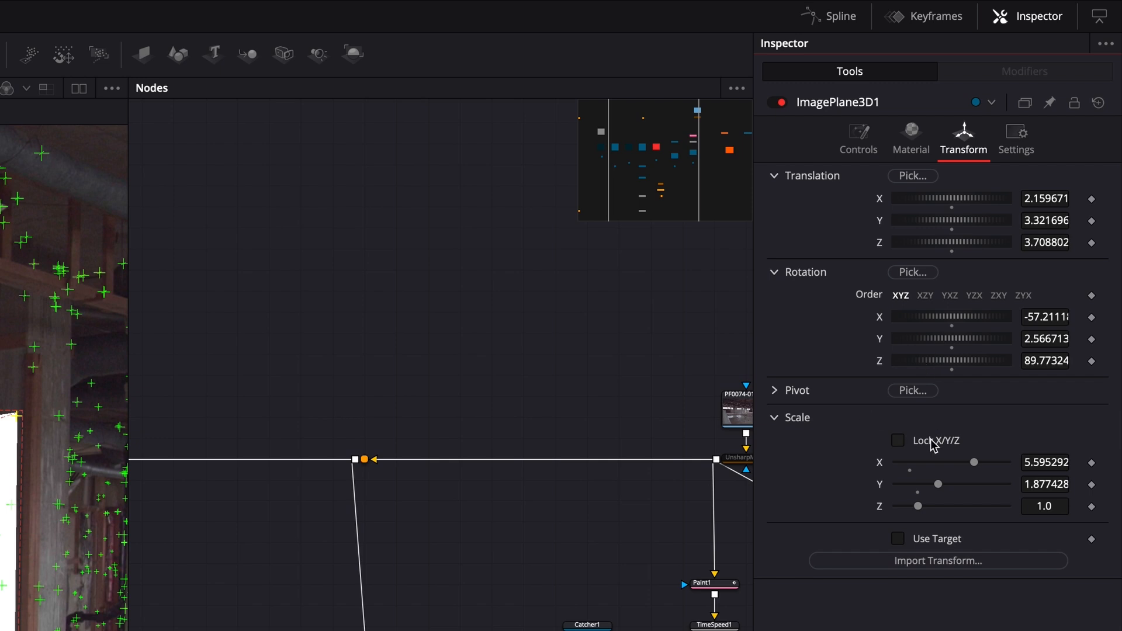
- Cover the pillar's front face with ImagePlane3D1 by raising it and setting X scale 7.37, Y scale 3.071 and Y rotation 0
left_click_drag(975, 463, 993, 466)
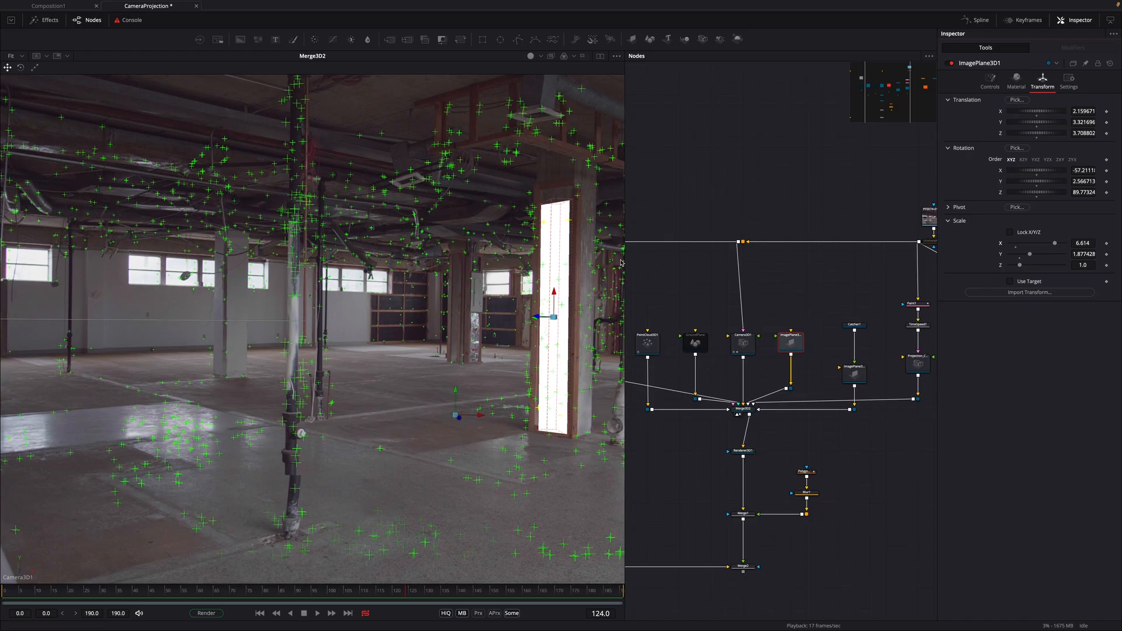
left_click_drag(553, 294, 554, 282)
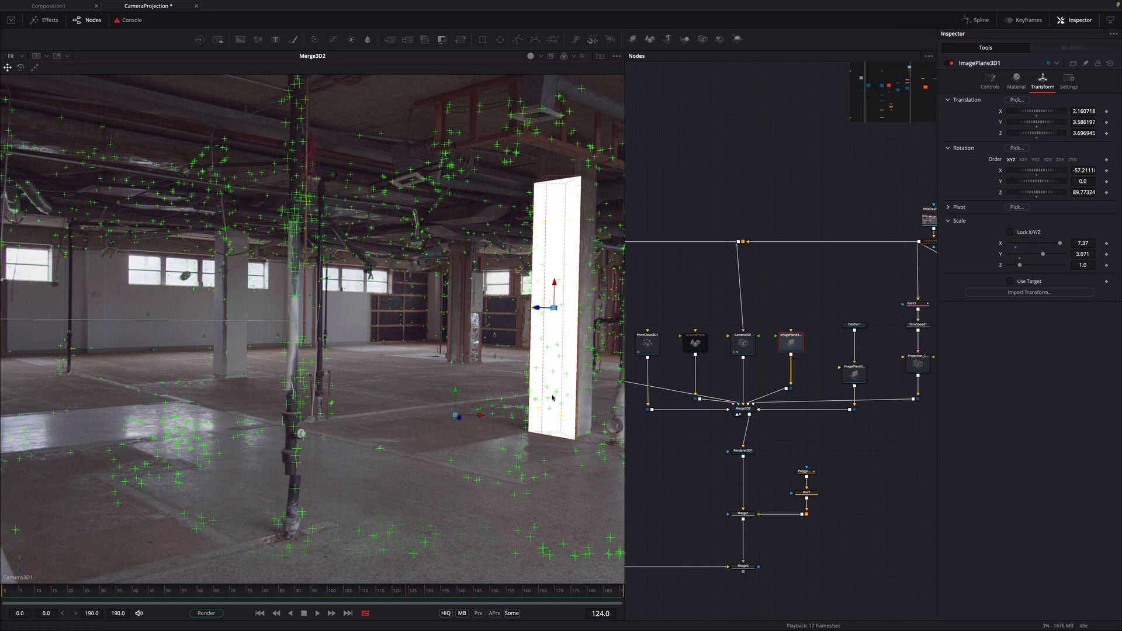
right_click(441, 396)
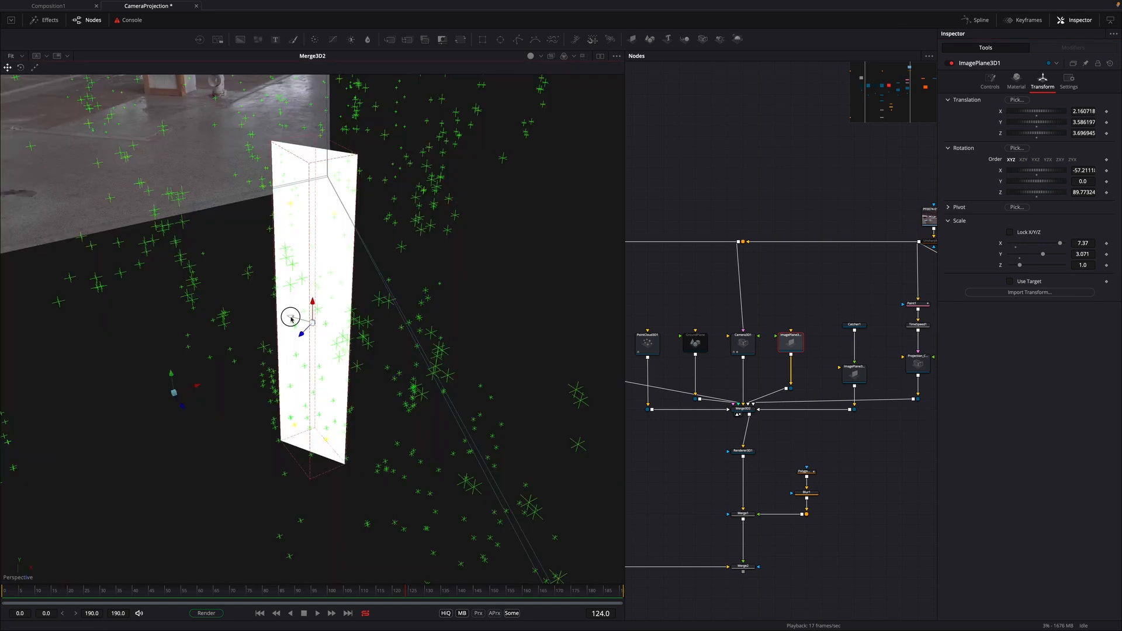
left_click_drag(290, 317, 288, 317)
left_click_drag(502, 347, 474, 365)
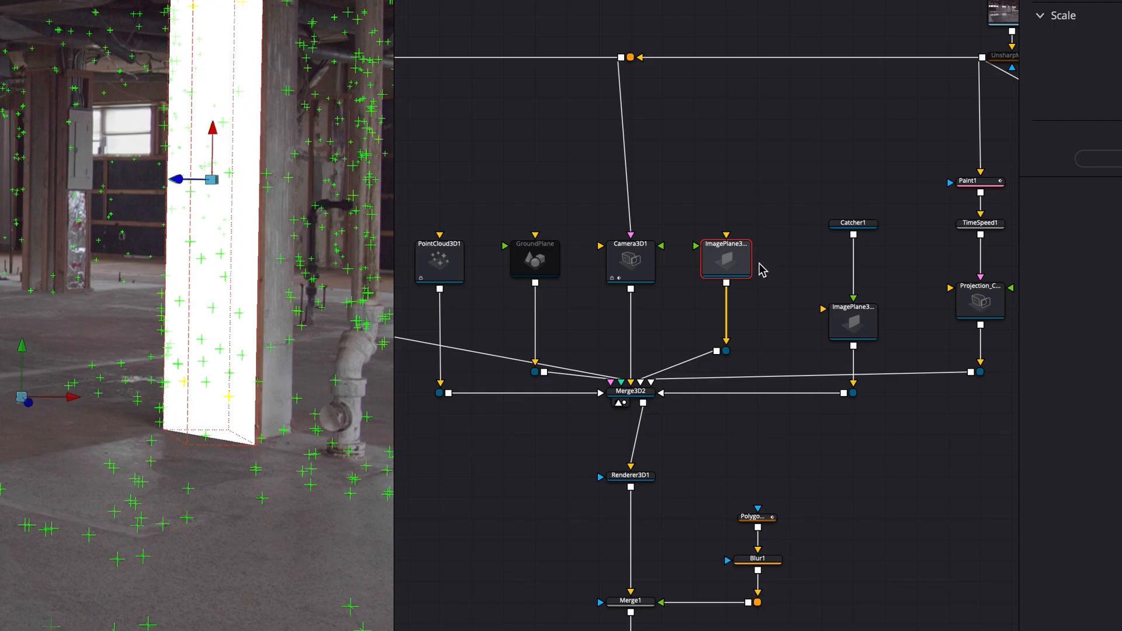
- Move ImagePlane3D1 next to ImagePlane3D2 and connect Catcher1 to its material input so it receives the projection
left_click_drag(806, 347, 712, 384)
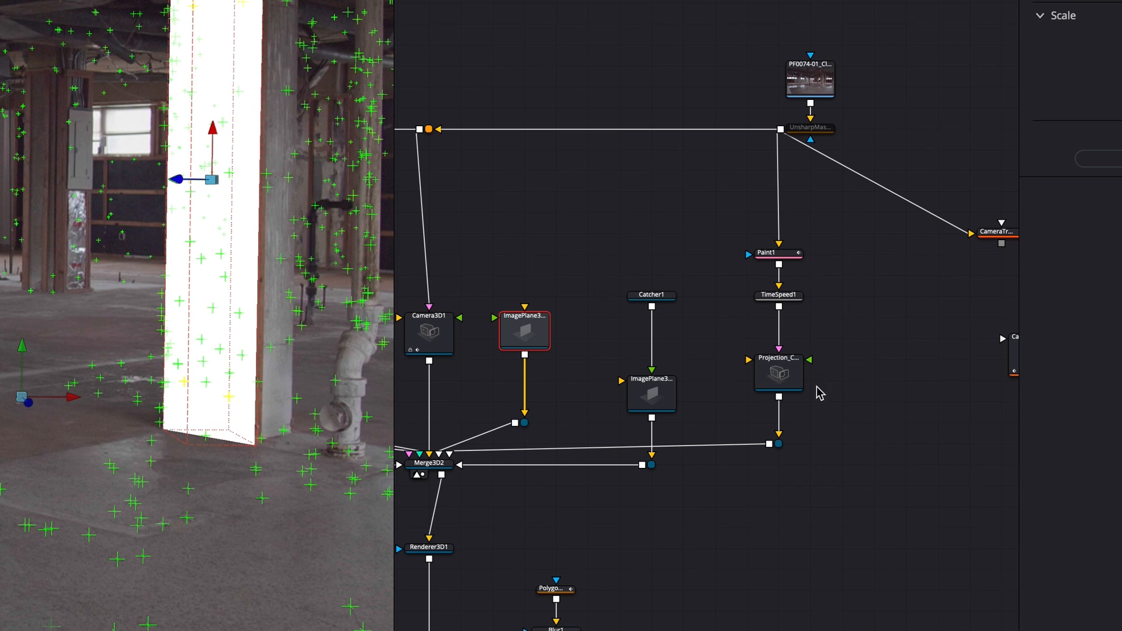
left_click(792, 372)
left_click_drag(599, 253, 507, 438)
left_click_drag(541, 343, 572, 343)
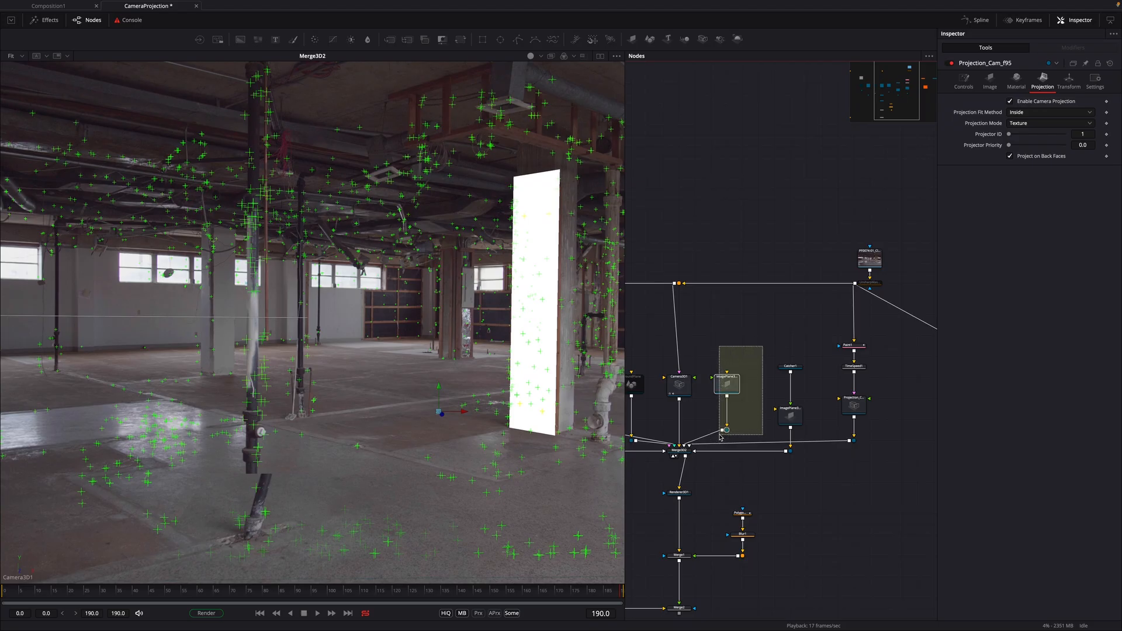
left_click(764, 389)
left_click_drag(750, 389, 751, 410)
left_click_drag(798, 418, 782, 371)
left_click(742, 389)
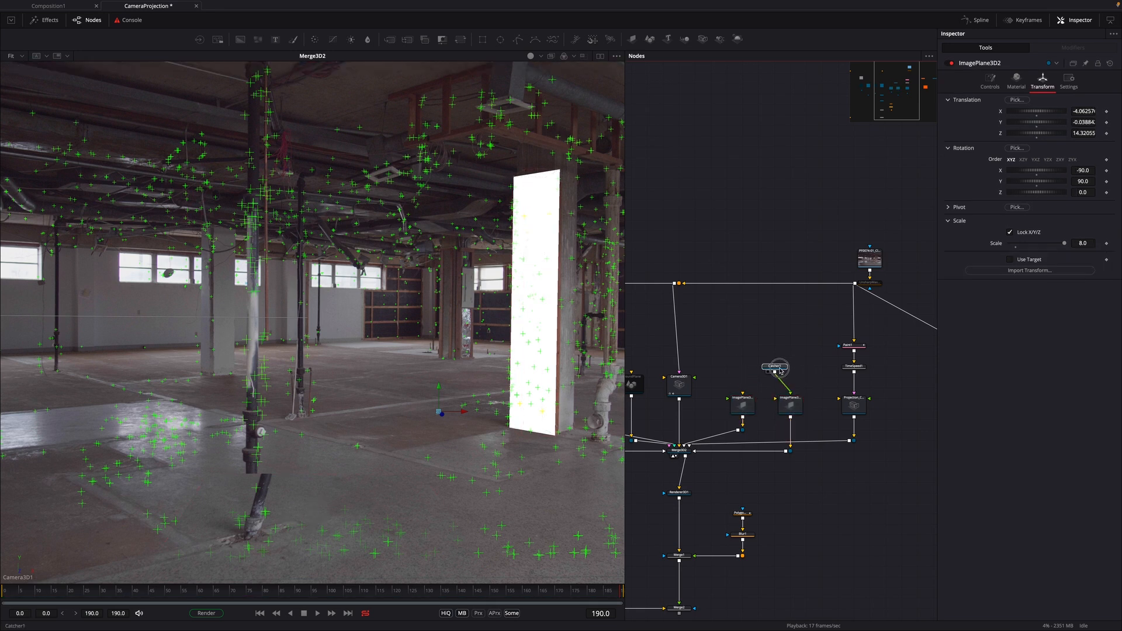
left_click_drag(599, 371, 694, 318)
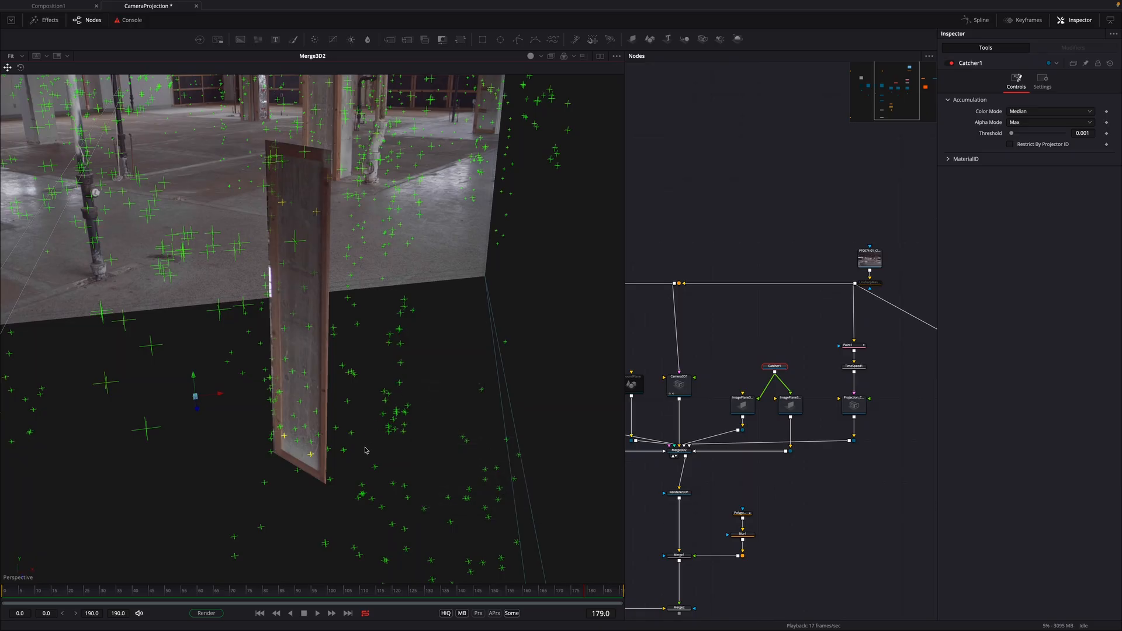
- View the scene through Camera3D1 at frame 115 and disable PointCloud3D1 to hide the tracking markers
left_click(368, 602)
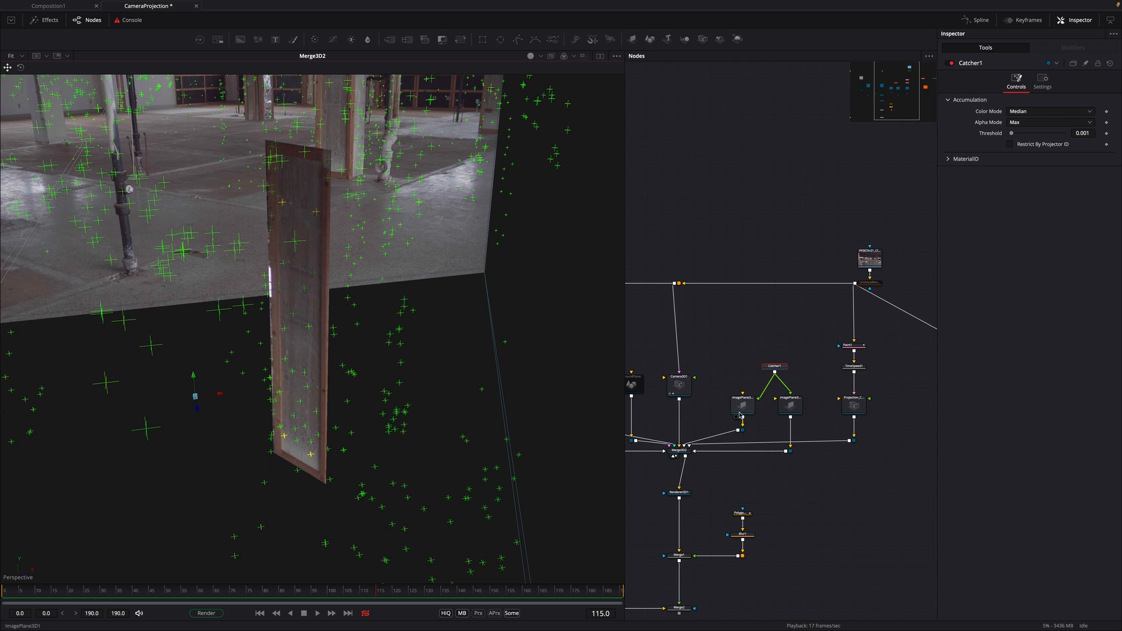
right_click(363, 387)
mouse_move(409, 446)
left_click(462, 454)
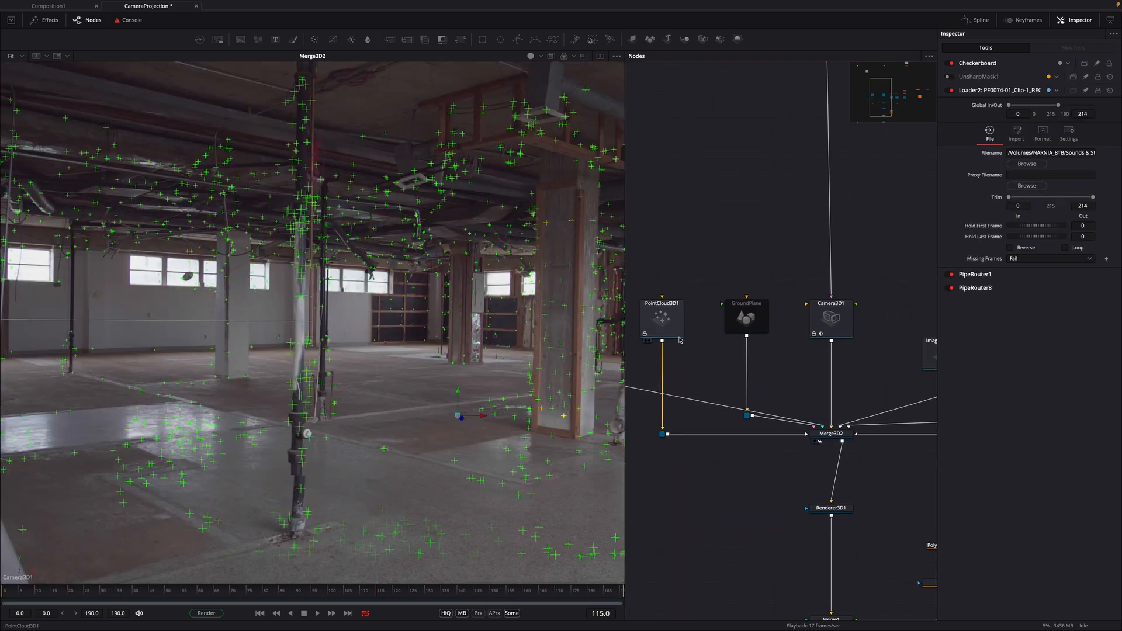
left_click(669, 329)
key("ctrl+p")
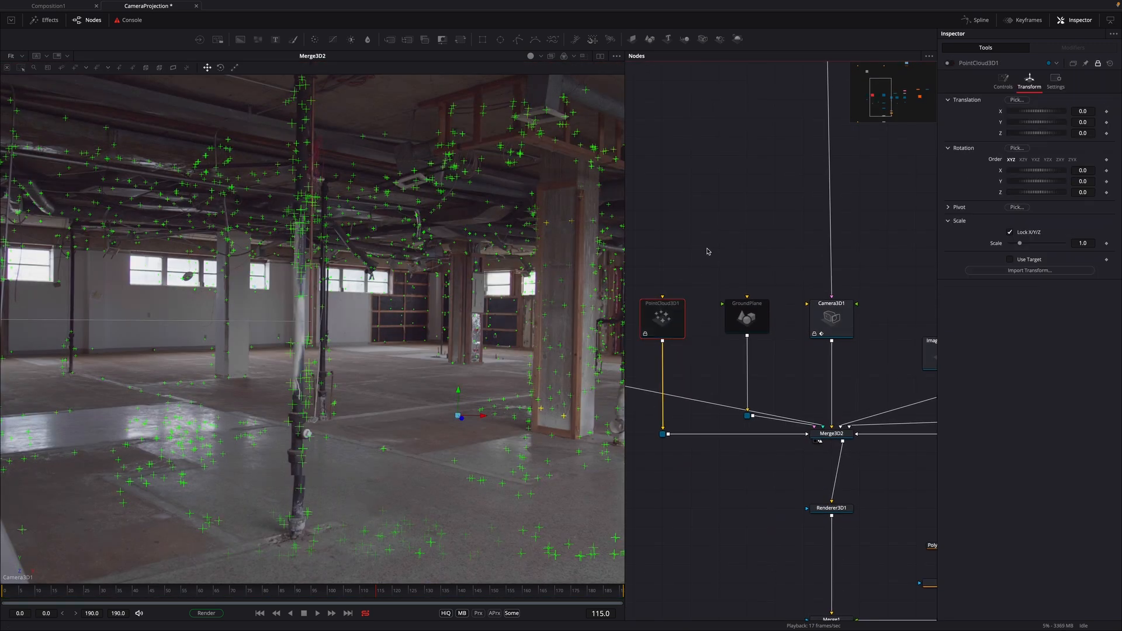
- Add a Text node above Catcher1 and enter the text "Graffity"
left_click_drag(851, 372, 472, 425)
mouse_move(716, 259)
left_mouse_down()
mouse_move(742, 356)
mouse_move(751, 350)
mouse_move(741, 355)
left_mouse_up()
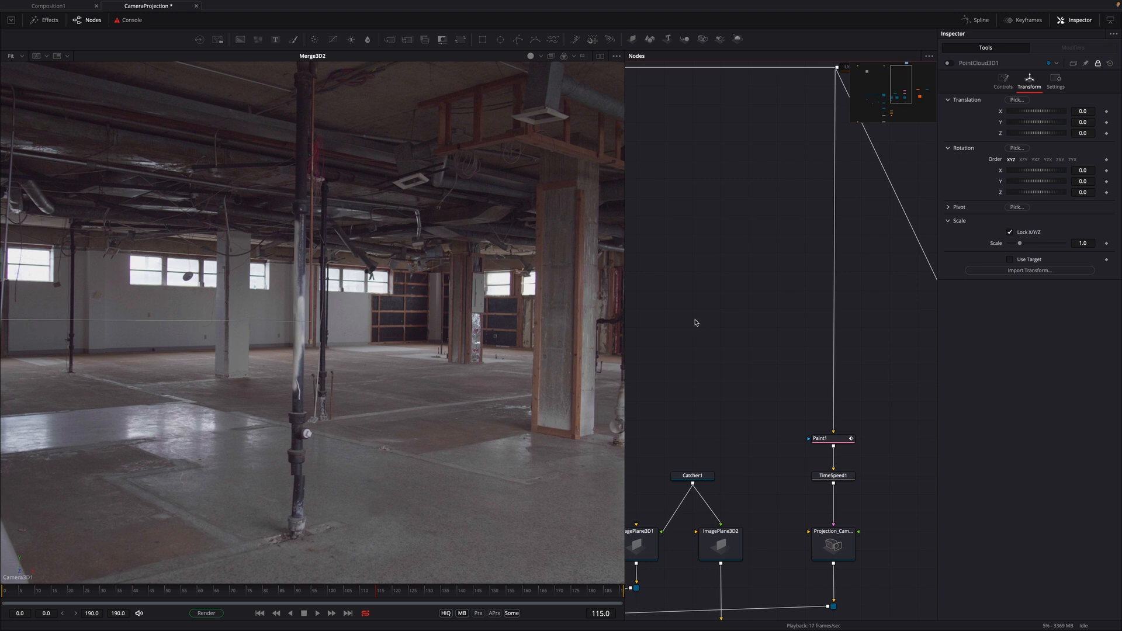
left_click_drag(695, 322, 725, 345)
key("shift+space")
type("text")
key("Return")
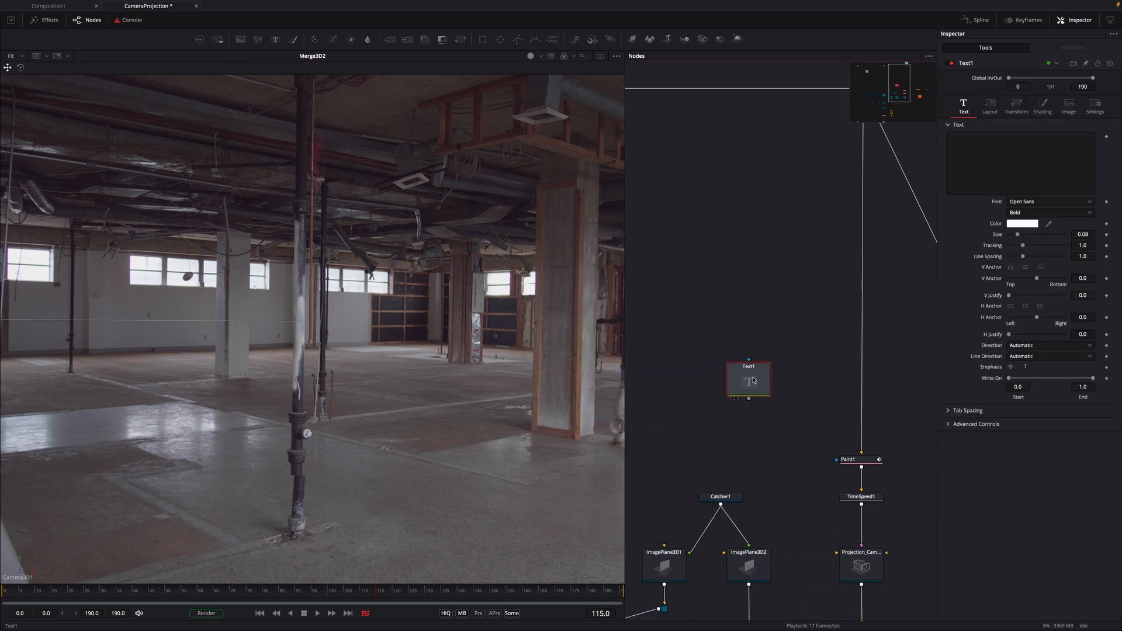
left_click_drag(767, 386, 739, 331)
left_click(984, 167)
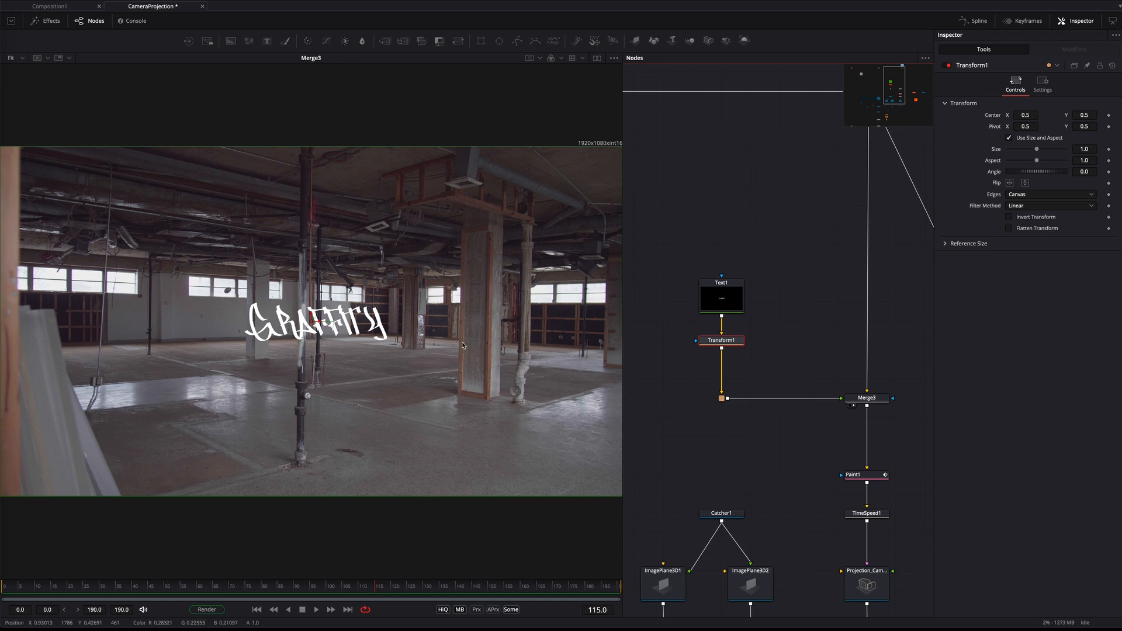
- Position the graffiti text over the pillar with Transform1 and set its angle to 90 degrees
left_click_drag(317, 321, 479, 322)
scroll(496, 357, "up", 10)
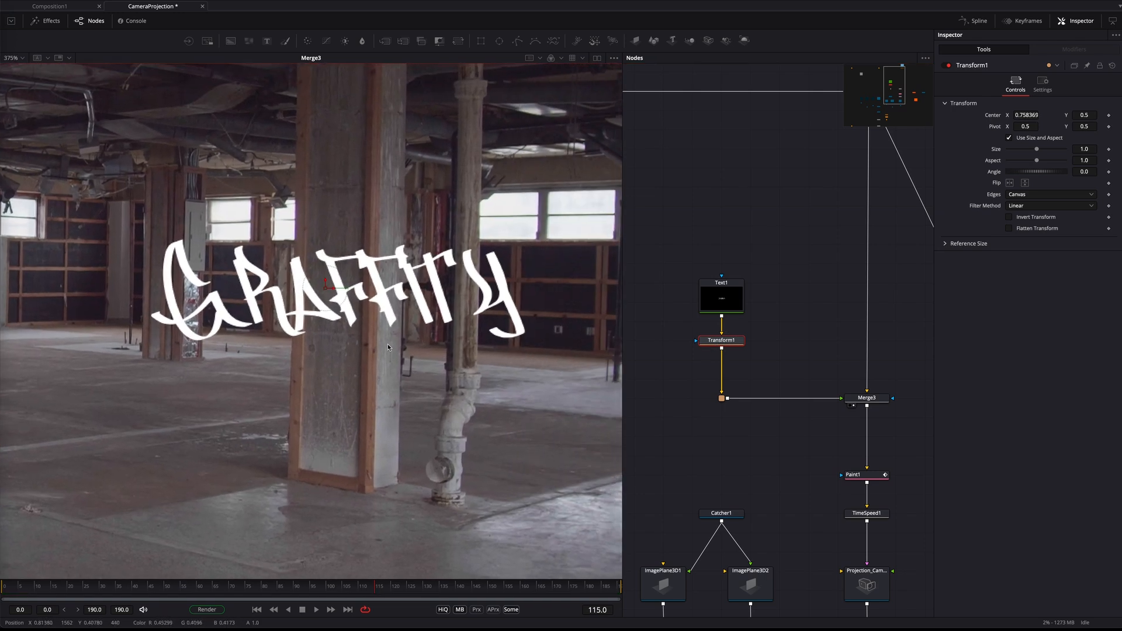
left_click(724, 303)
left_click(721, 340)
left_click_drag(1029, 174, 1059, 174)
left_click(1093, 171)
type("90")
key("Tab")
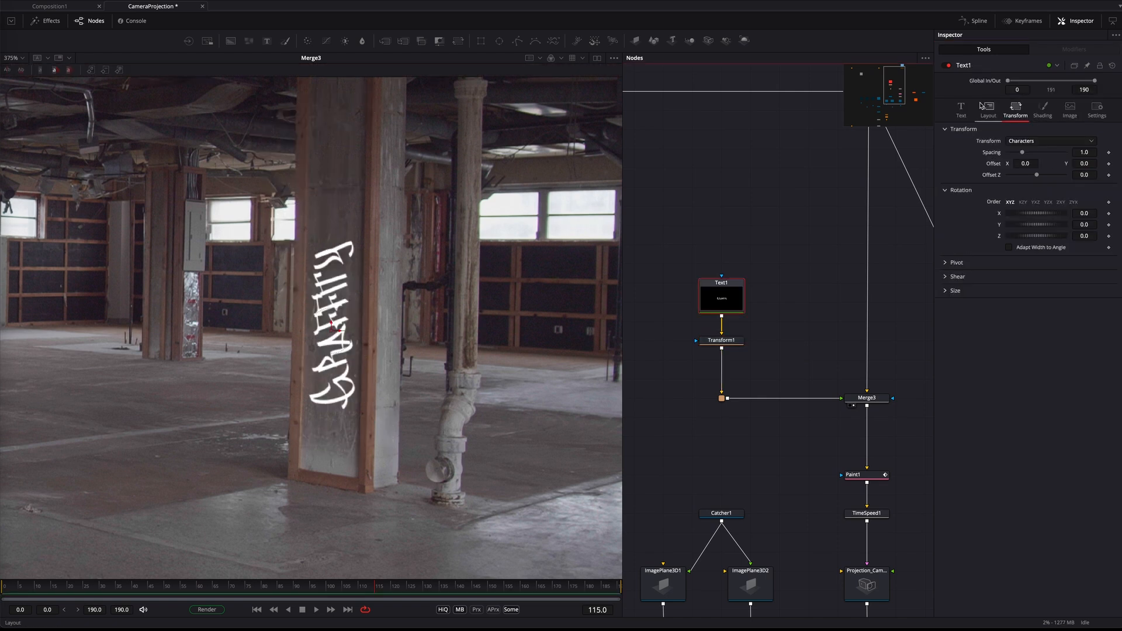
- Change the Text1 colour to dark red
left_click(960, 111)
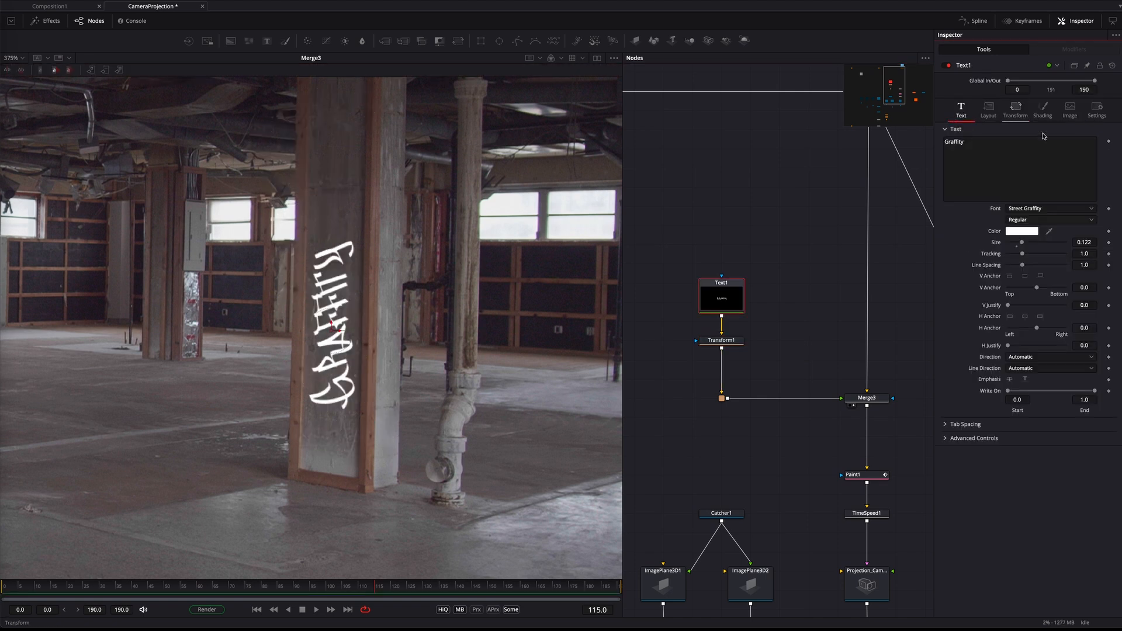
left_click(1018, 232)
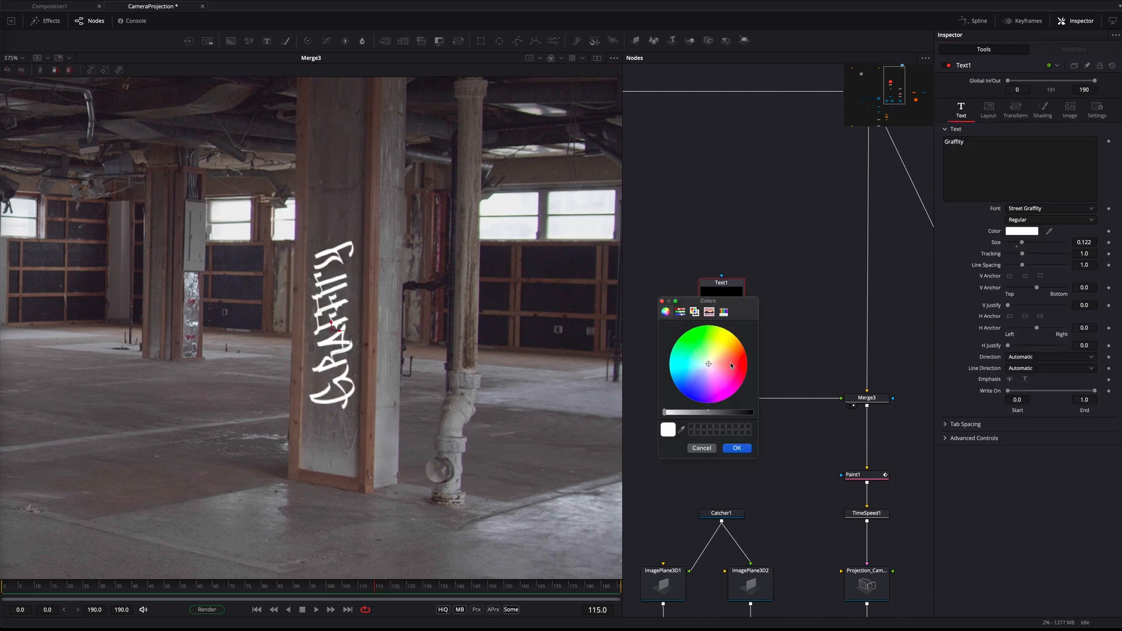
left_click_drag(730, 366, 748, 367)
left_click_drag(717, 413, 729, 415)
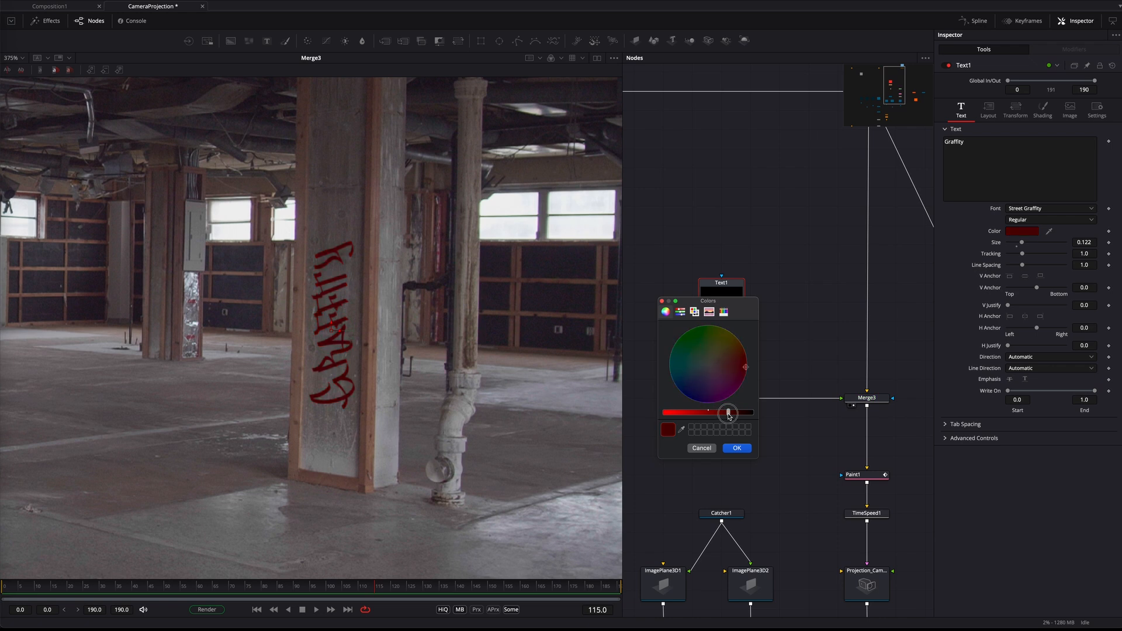
left_click(737, 448)
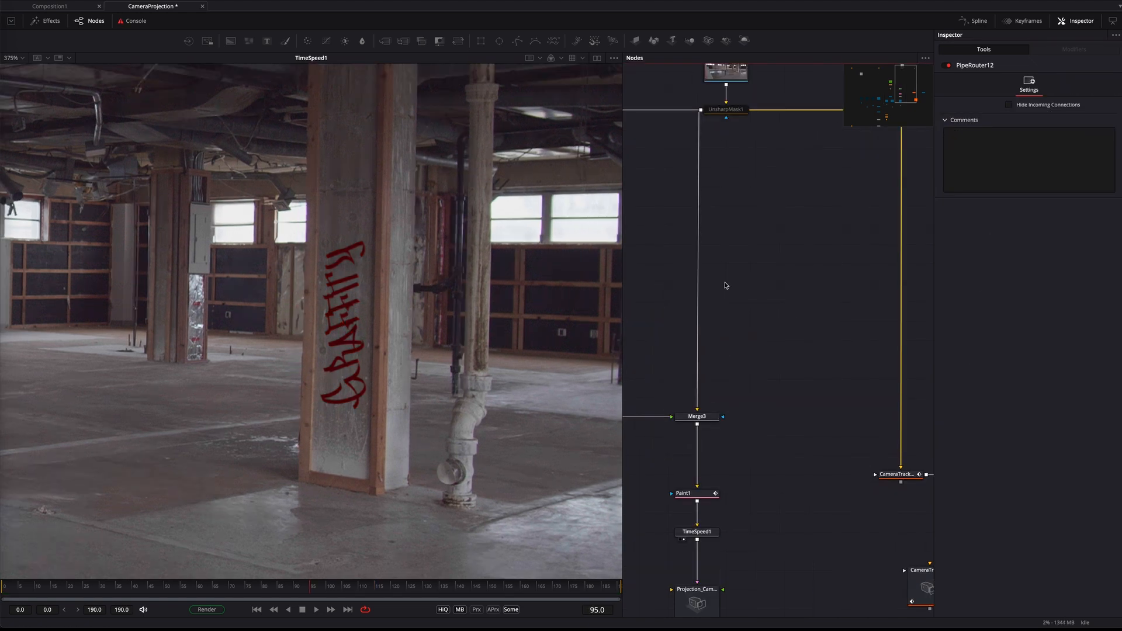
- Add a Luma Keyer node and feed it the original footage through routers branching off above Merge3
key("shift+space")
type("luma")
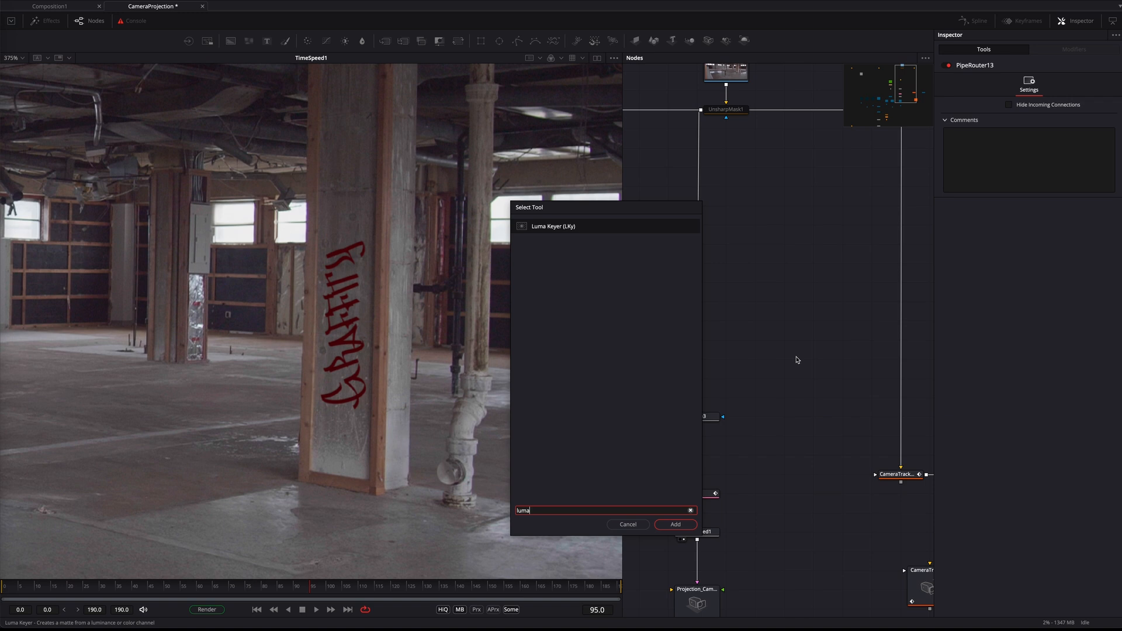
key("Return")
left_click_drag(773, 353, 697, 289)
left_click_drag(730, 325, 784, 282, "alt")
left_click_drag(783, 358, 783, 340)
- Display the alpha of LumaKeyer1 and set its Low threshold to 0.283 and High to 0.783
key("1")
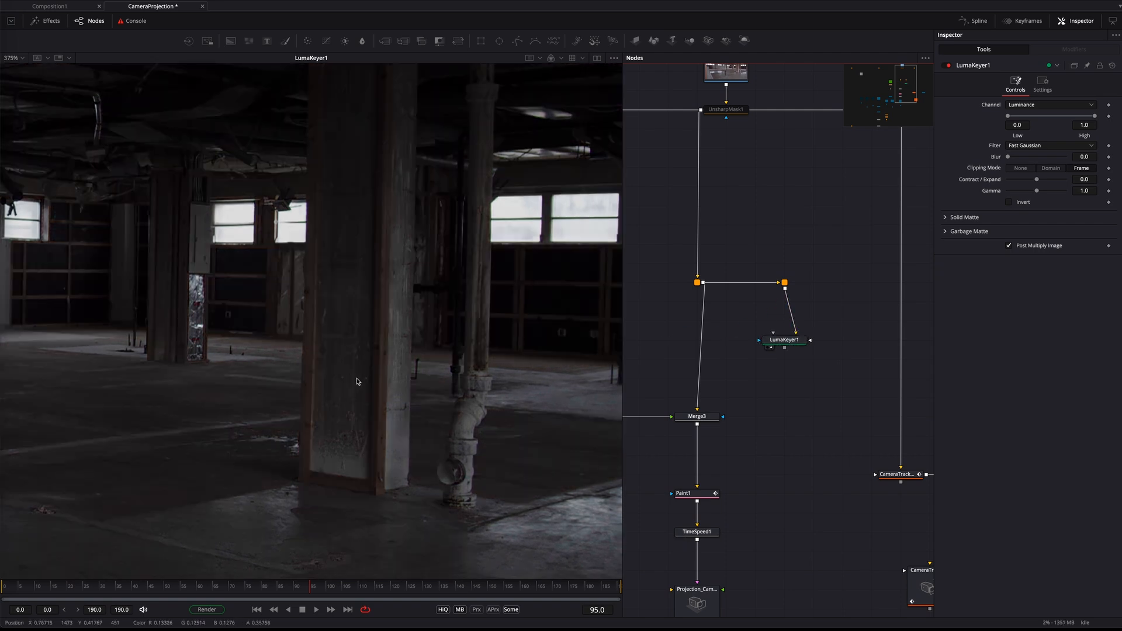
key("a")
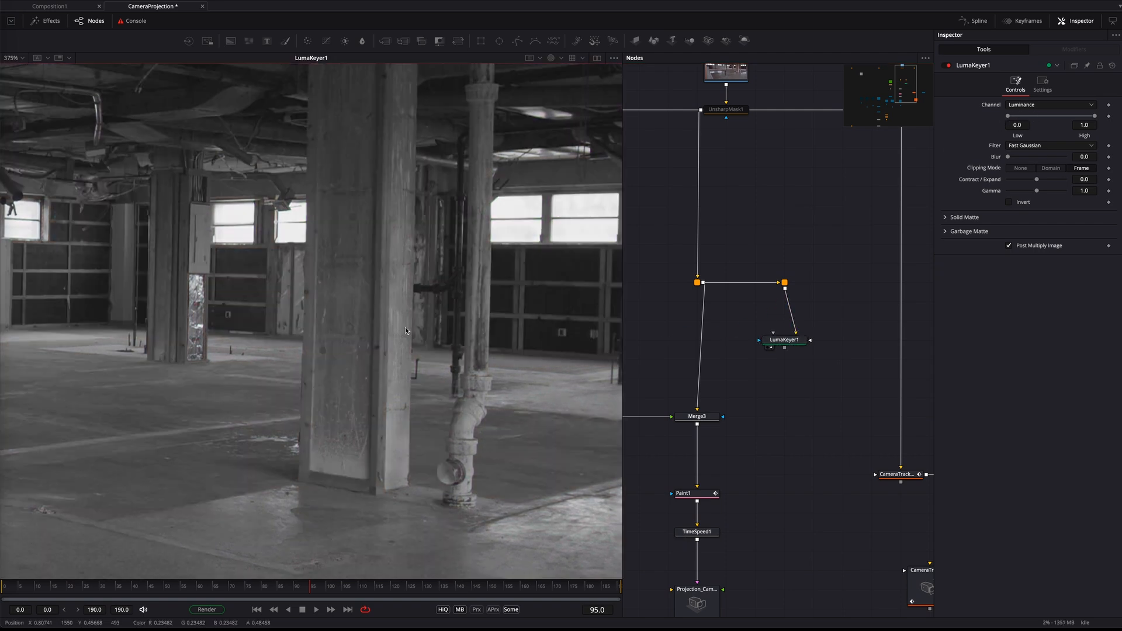
left_click_drag(1008, 116, 1022, 121)
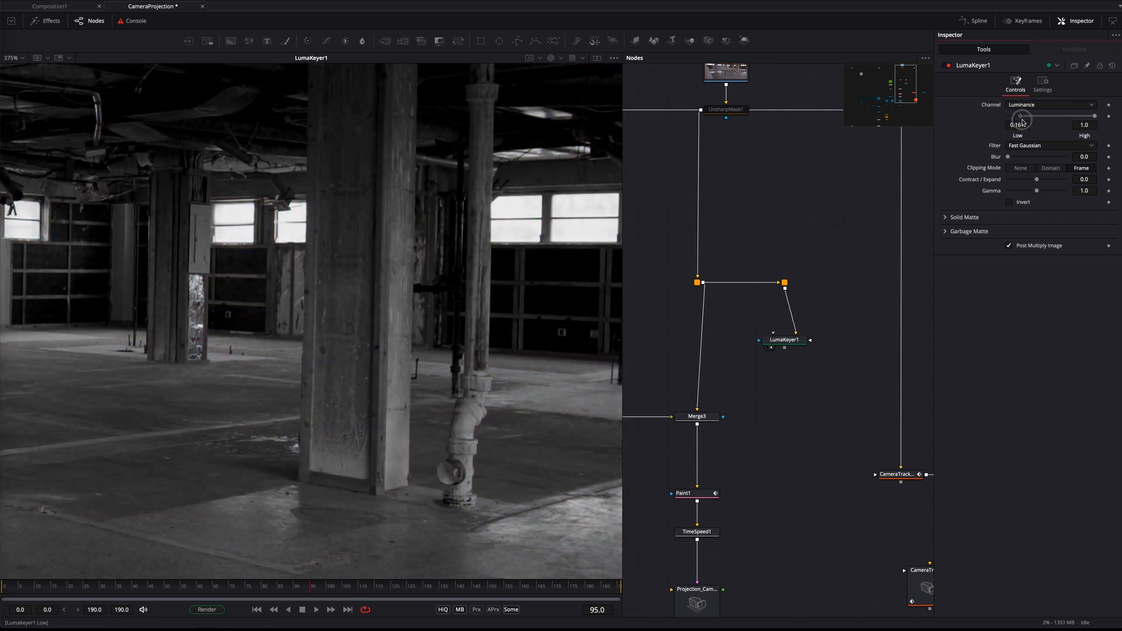
left_click_drag(1094, 117, 1032, 119)
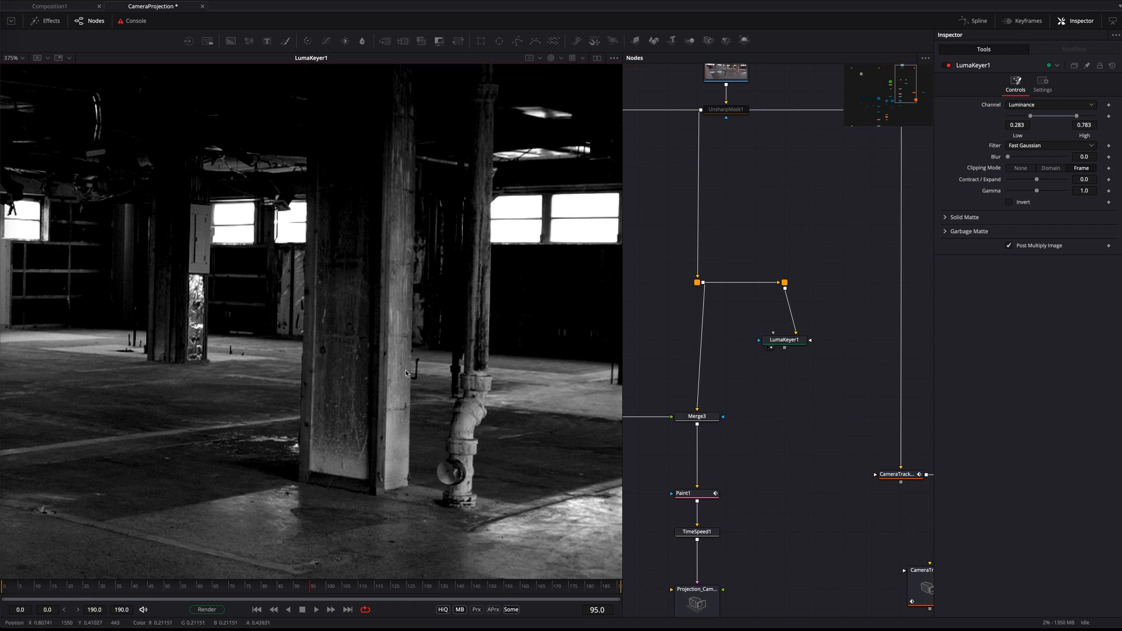
- Display Merge3, route LumaKeyer1 into its effect mask and invert the key
left_click_drag(697, 417, 293, 374)
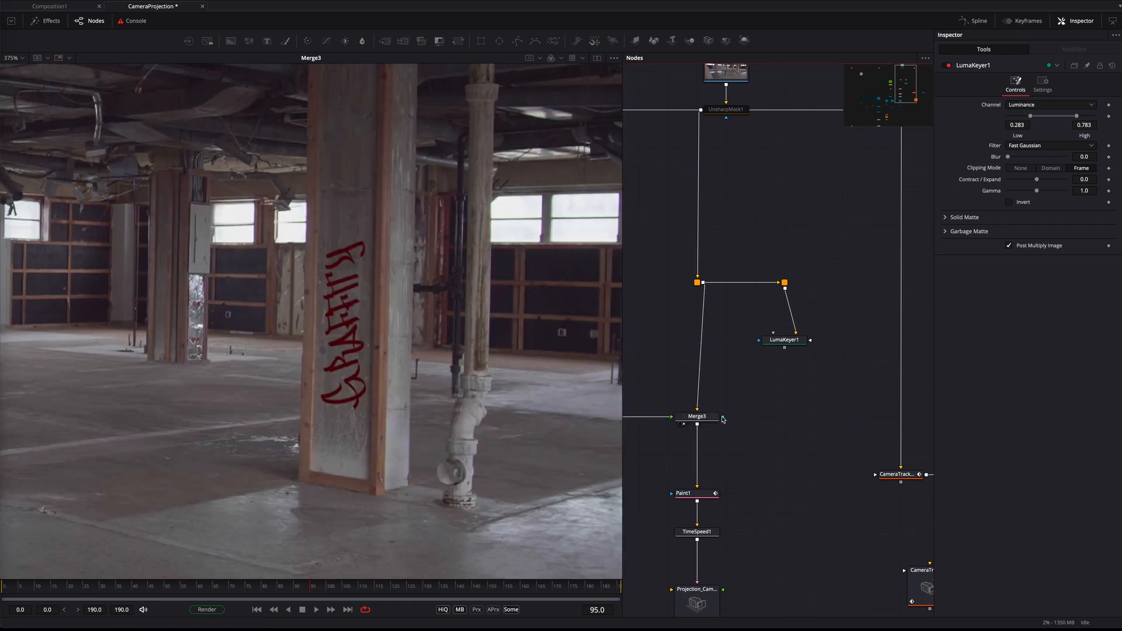
left_click_drag(723, 416, 785, 350)
left_click(739, 391, "alt")
left_click_drag(739, 390, 785, 416)
left_click(783, 339)
left_click(1009, 203)
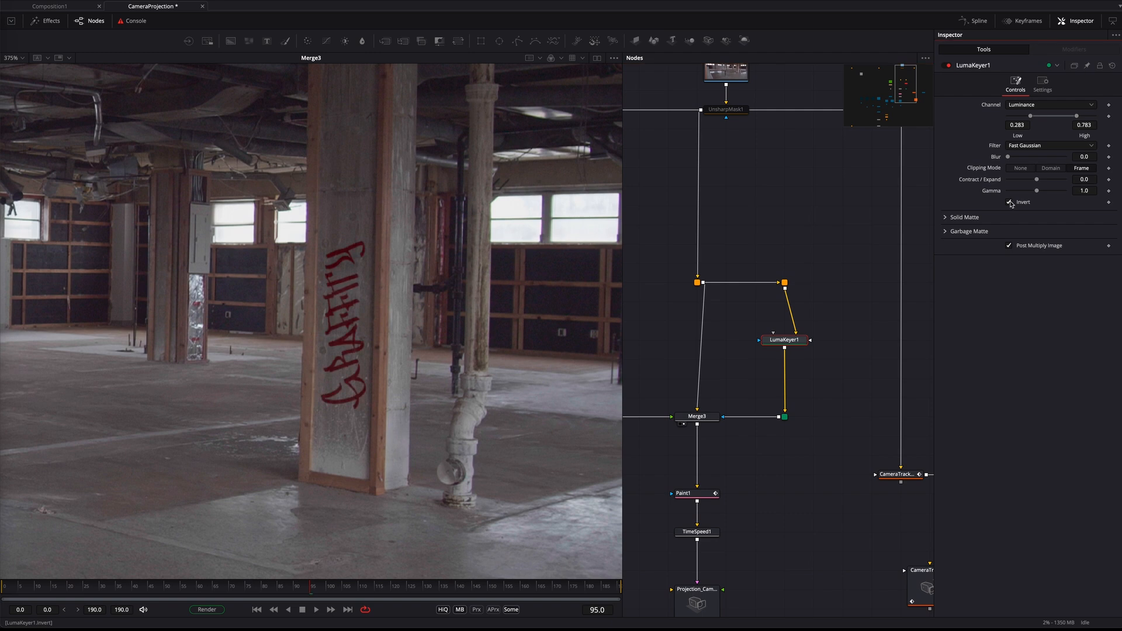
- Set LumaKeyer1's Low threshold to 0.1 and its High threshold to 0.539
left_click_drag(1033, 118, 1026, 120)
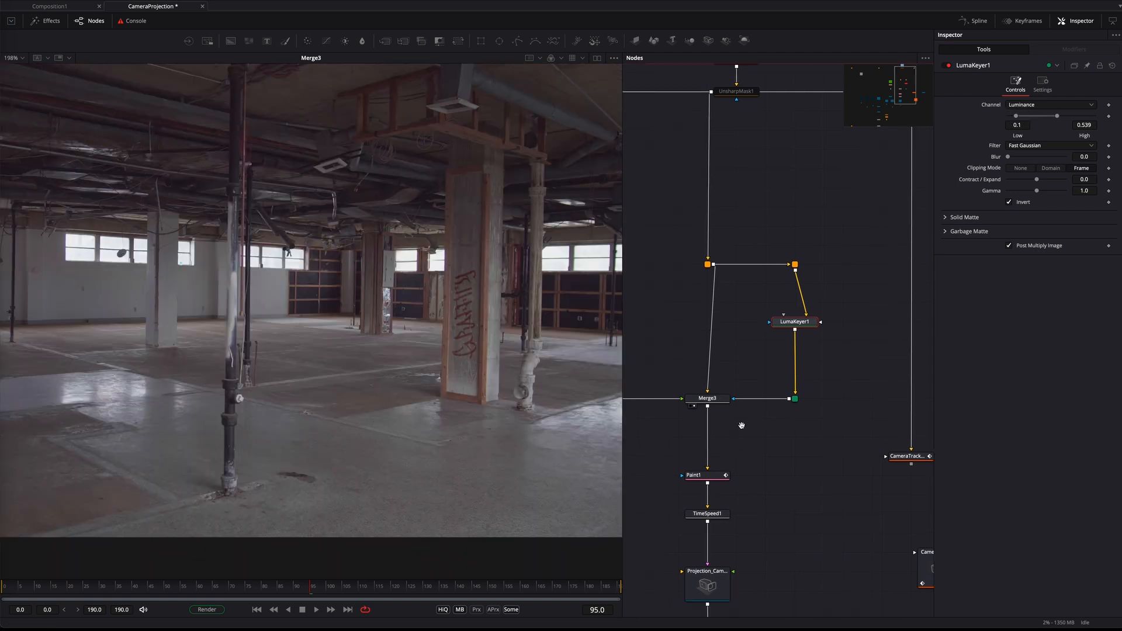
- Display Merge2 at frame 95 and add a second polygon mask between Polygon1 and Blur1
scroll(786, 418, "down", 10)
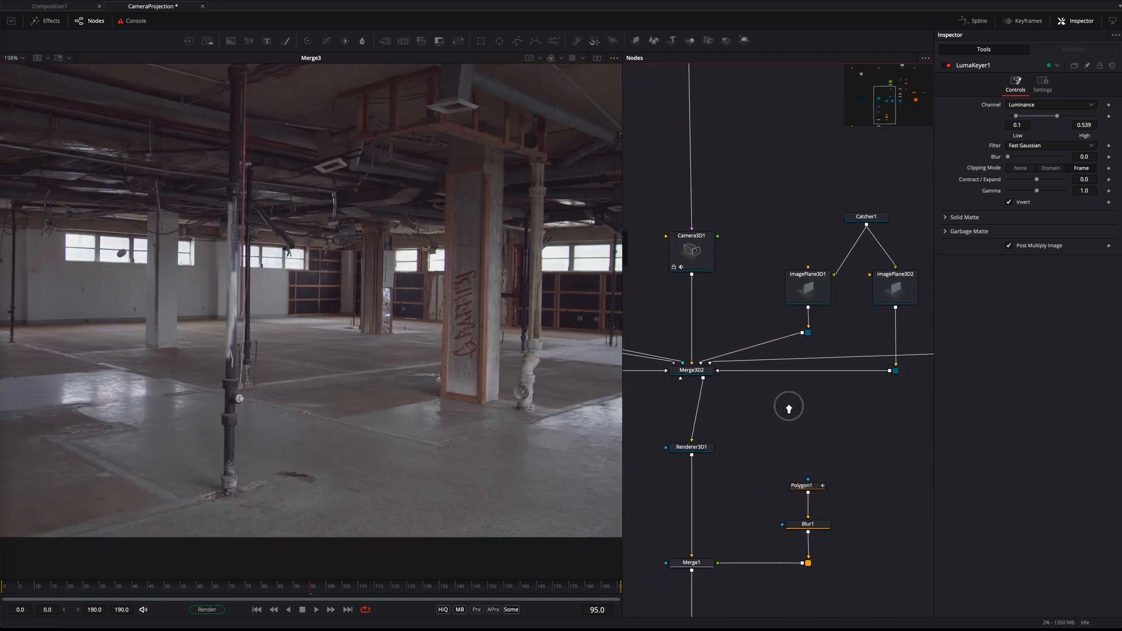
scroll(788, 409, "down", 3)
left_click_drag(736, 496, 765, 396)
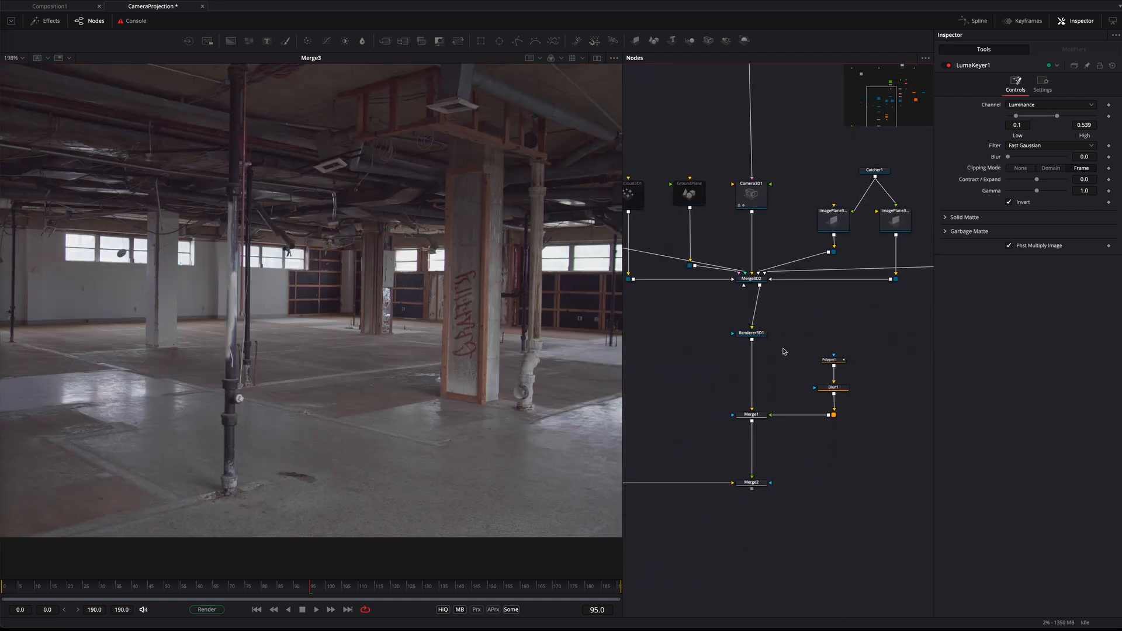
left_click_drag(750, 333, 561, 363)
left_click_drag(615, 586, 312, 595)
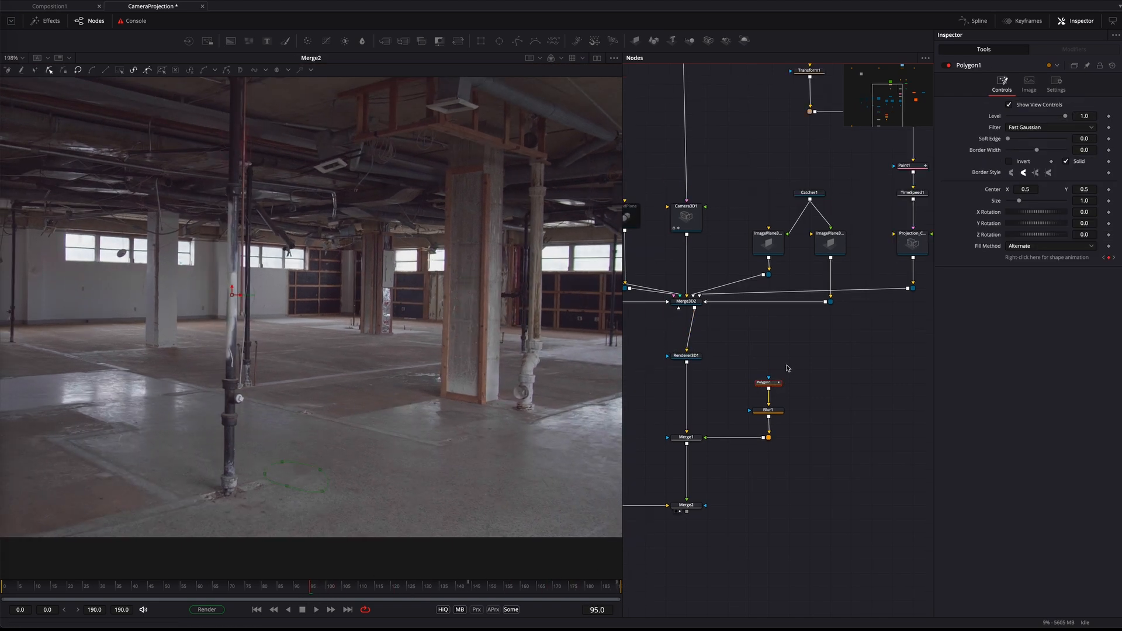
key("ctrl+v")
mouse_move(771, 384)
left_mouse_down()
mouse_move(771, 355)
mouse_move(767, 386)
left_mouse_up()
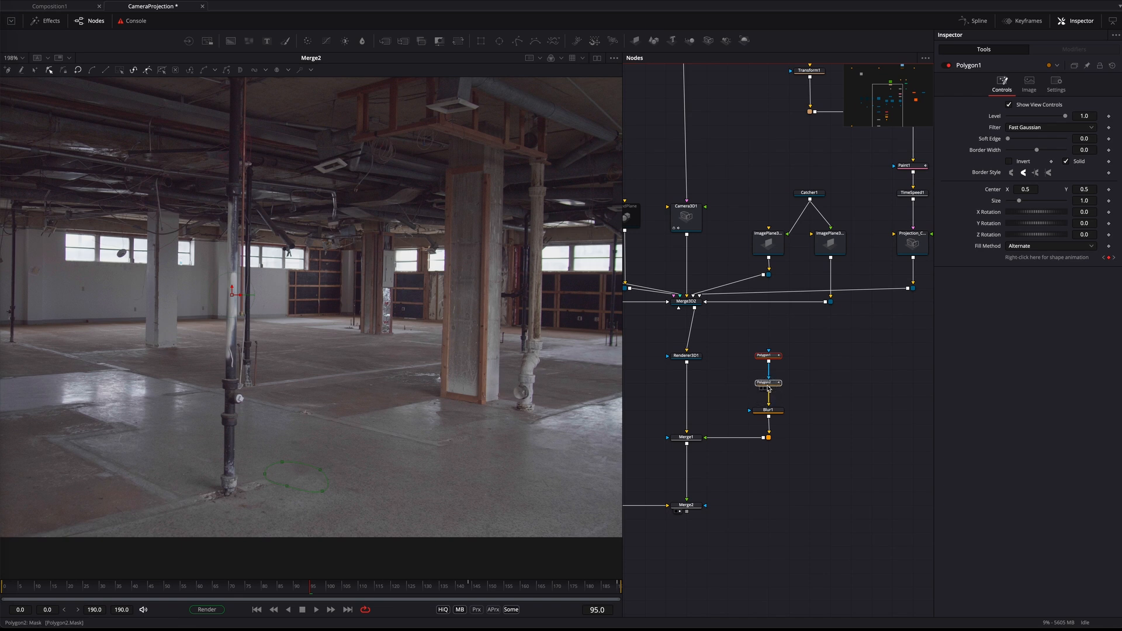
- Outline the graffiti panel on the pillar with Polygon2 and animate the mask across the first and last frames
left_click(769, 388)
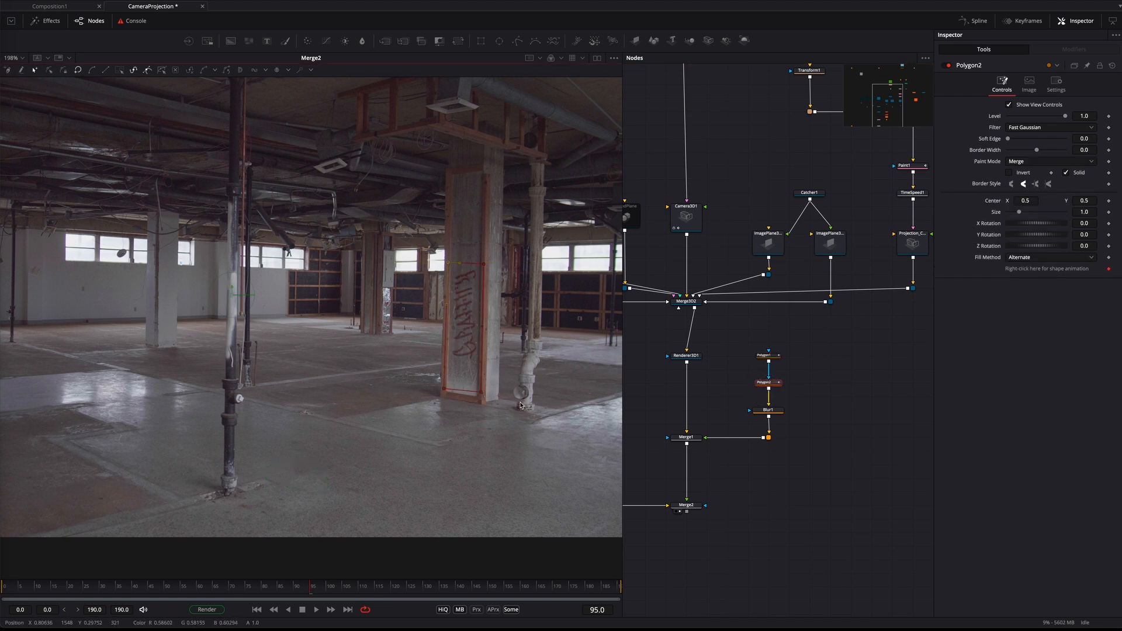
left_click(617, 586)
left_click(3, 586)
- Review CameraTracker1's track markers along the shot and save the composition
left_click(509, 272)
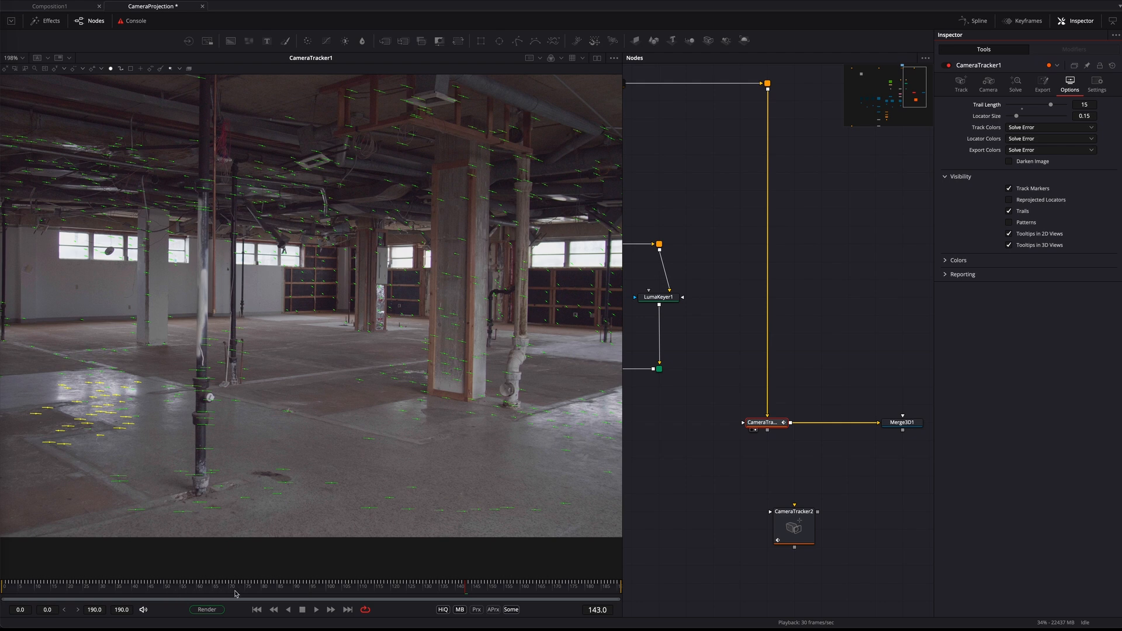
left_click_drag(235, 591, 391, 583)
key("ctrl+s")
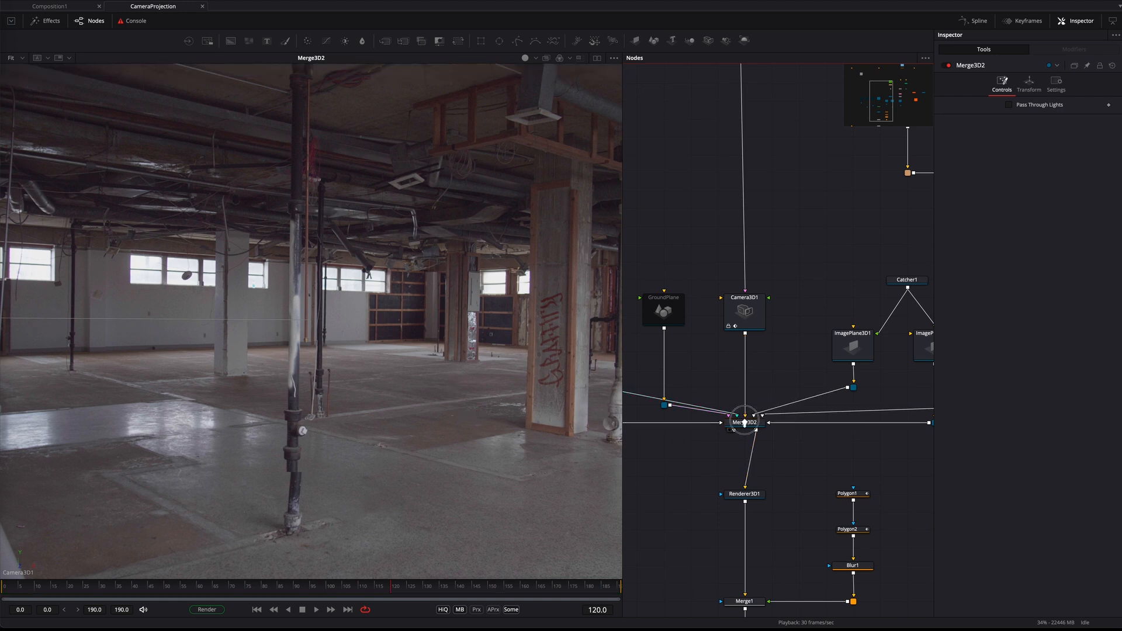
- Examine the point cloud, camera, image planes, Catcher1 and Projection_Cam_f95 that make up the Merge3D2 scene
scroll(751, 435, "down", 3)
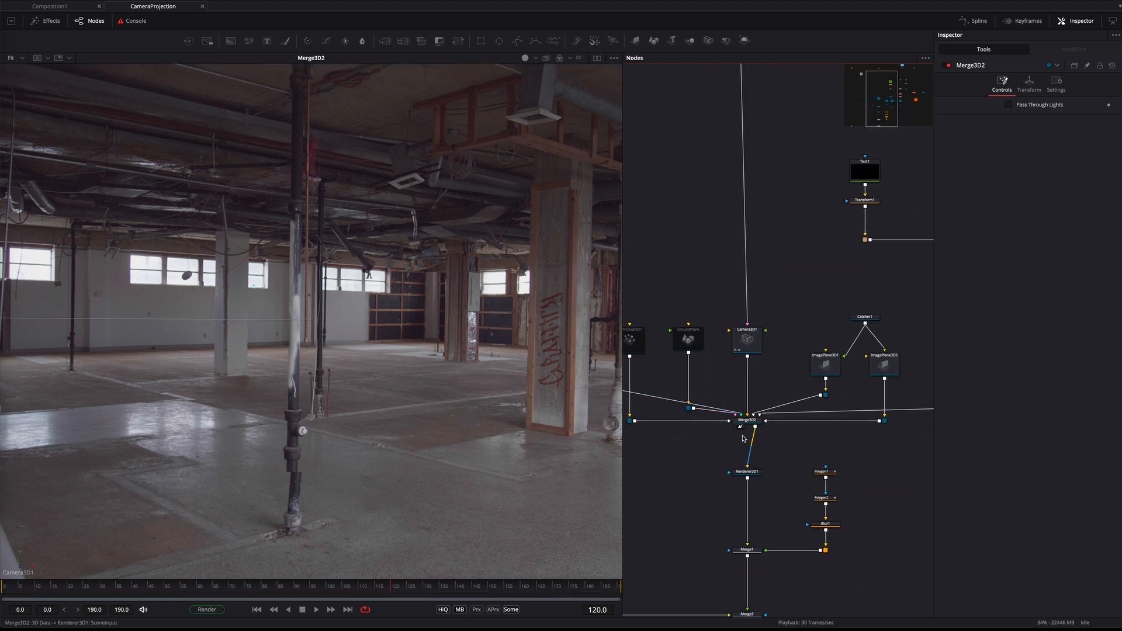
left_click_drag(734, 340, 842, 345)
left_click(733, 343)
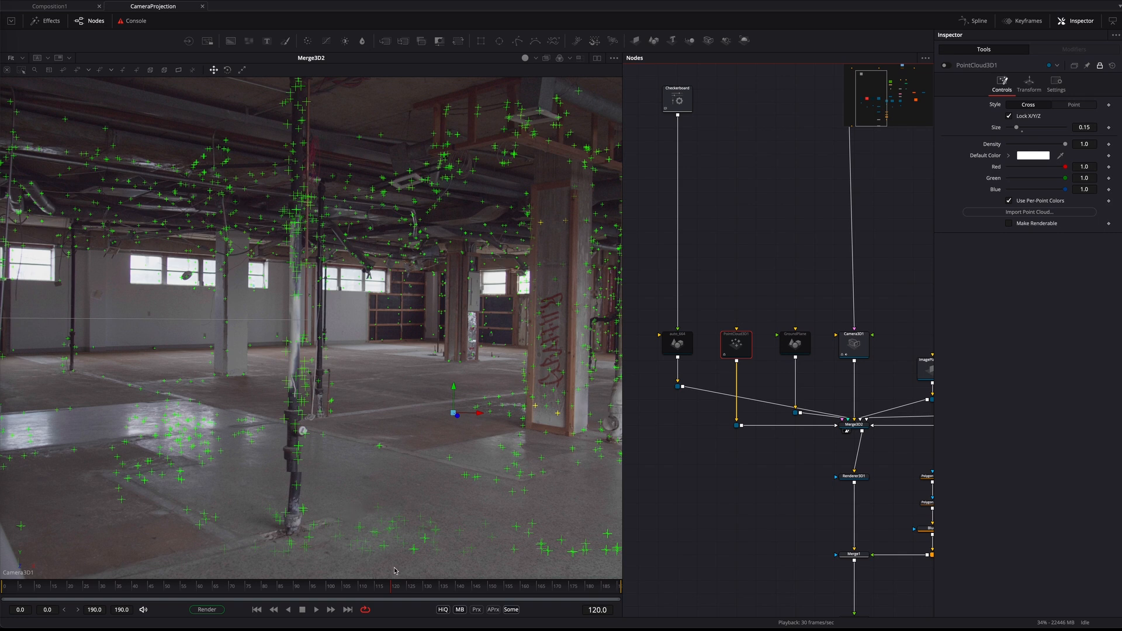
left_click_drag(775, 468, 673, 471)
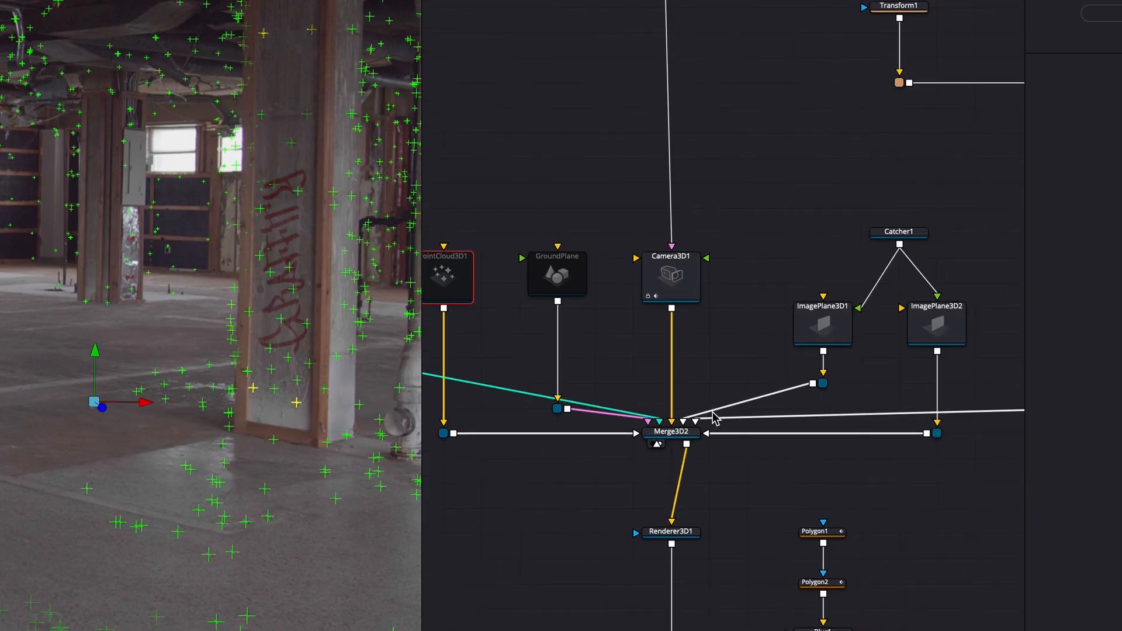
left_click(793, 368)
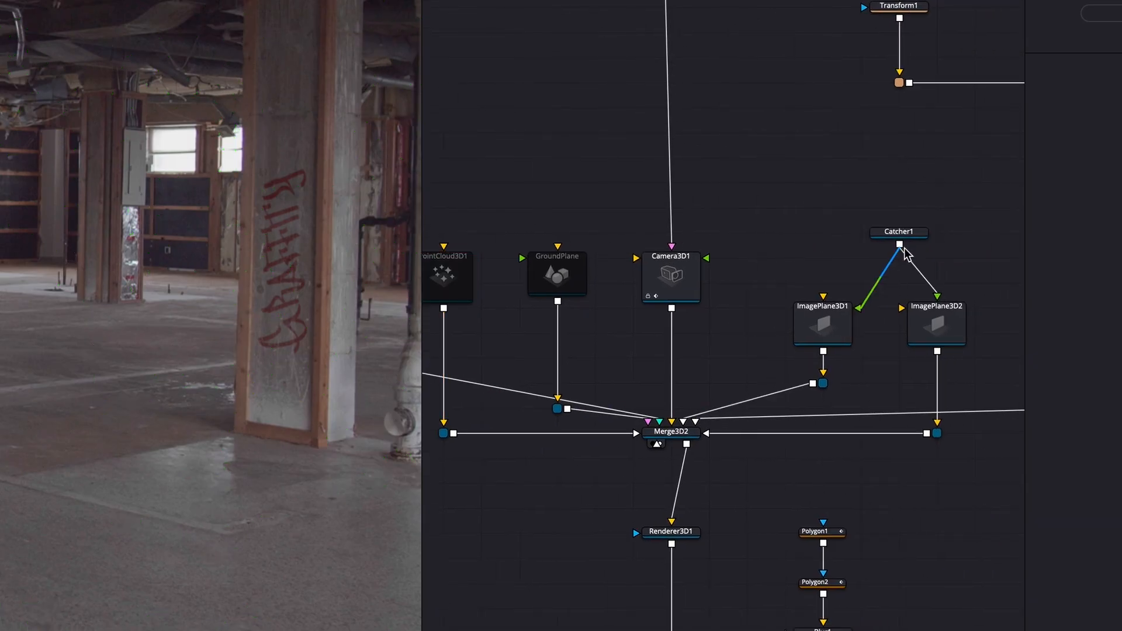
left_click(912, 236)
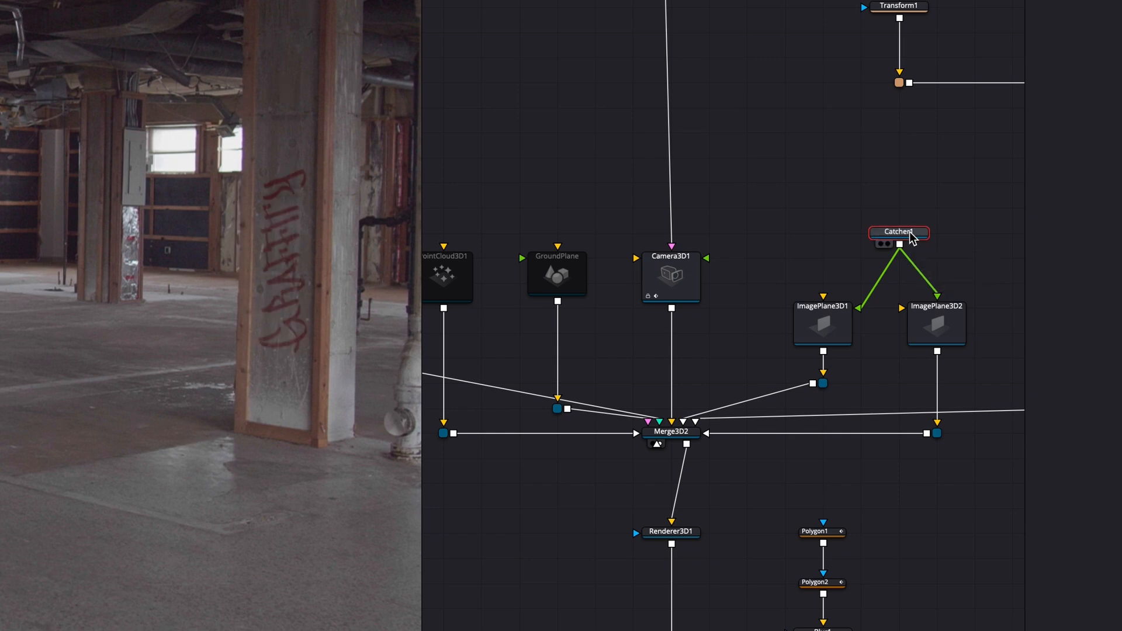
left_click(821, 342)
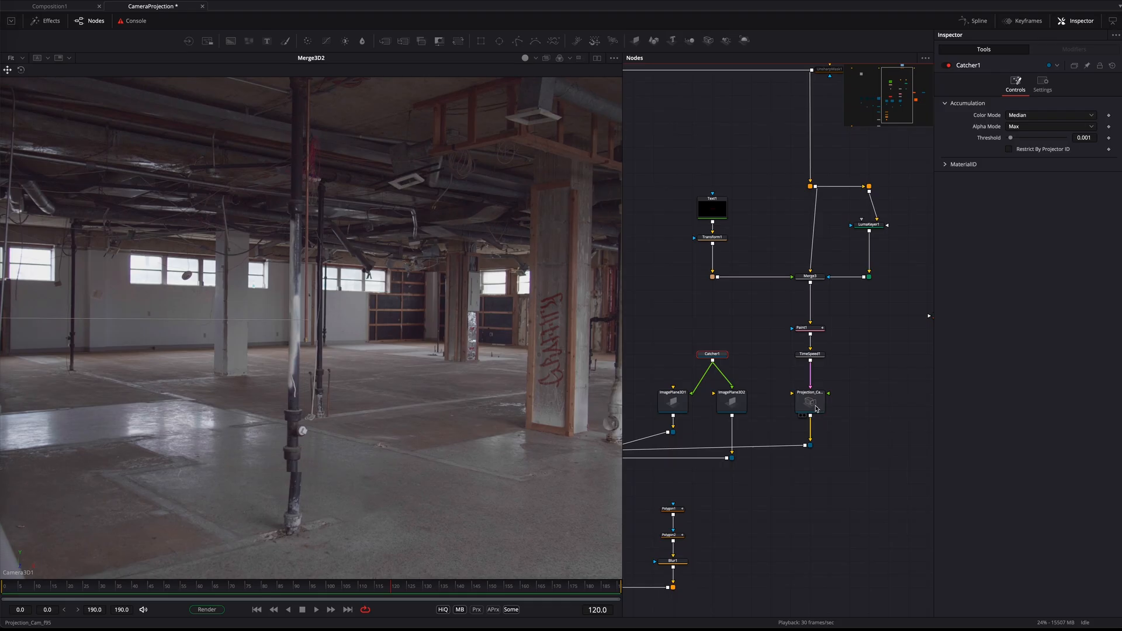
left_click(816, 407)
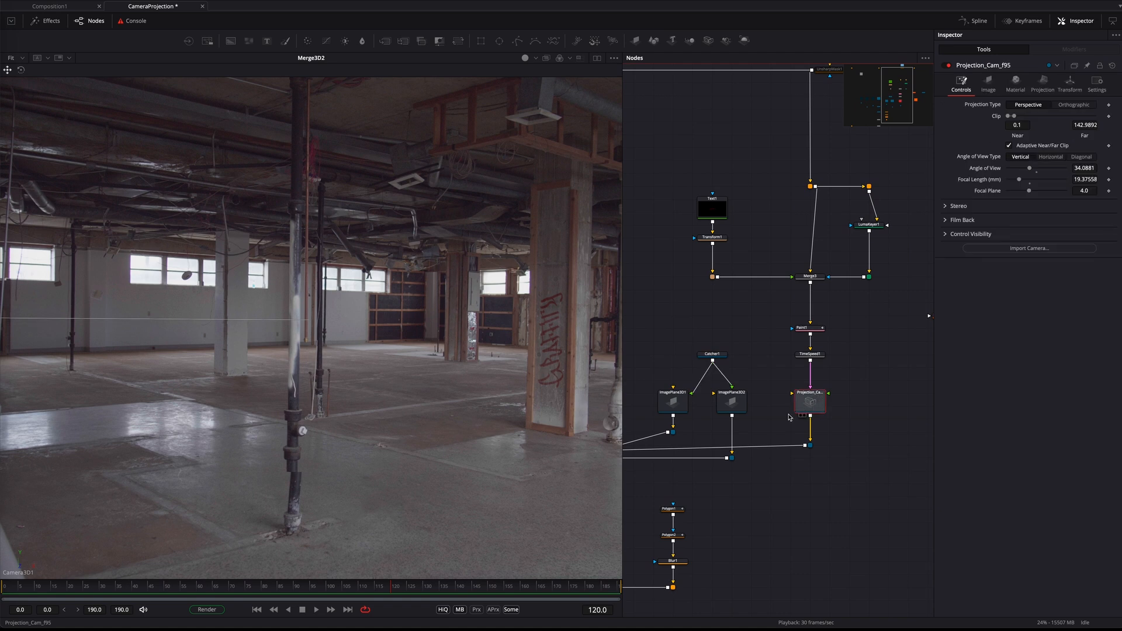
- Inspect the text, luma key, merge and paint nodes feeding TimeSpeed1 for the frame 95 projection
left_click(313, 589)
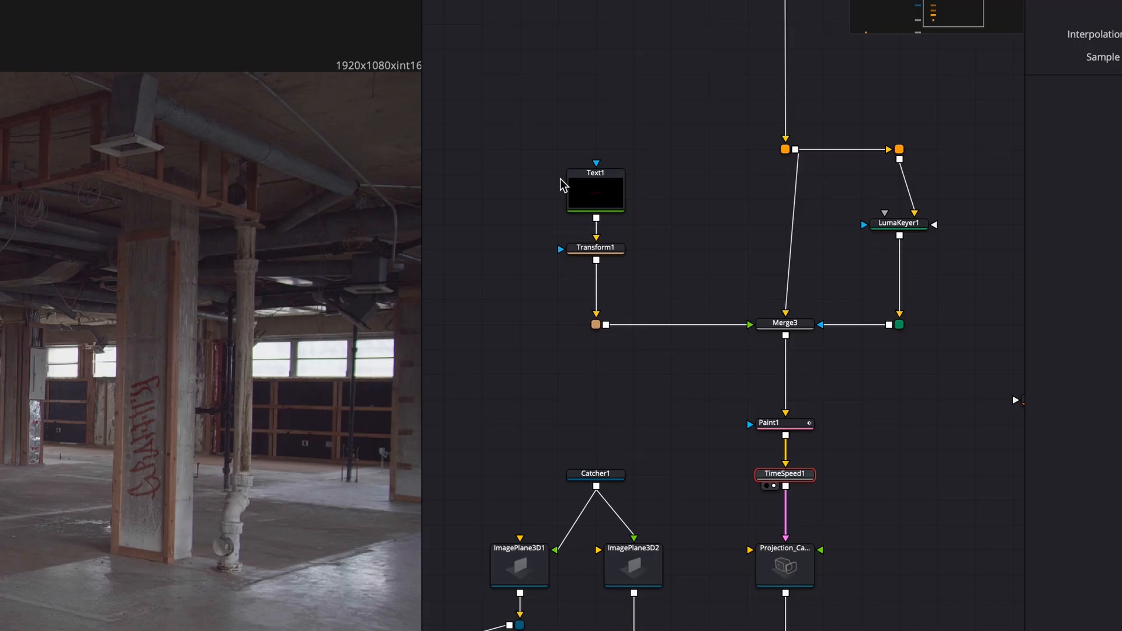
left_click_drag(694, 173, 900, 316)
left_click(972, 407)
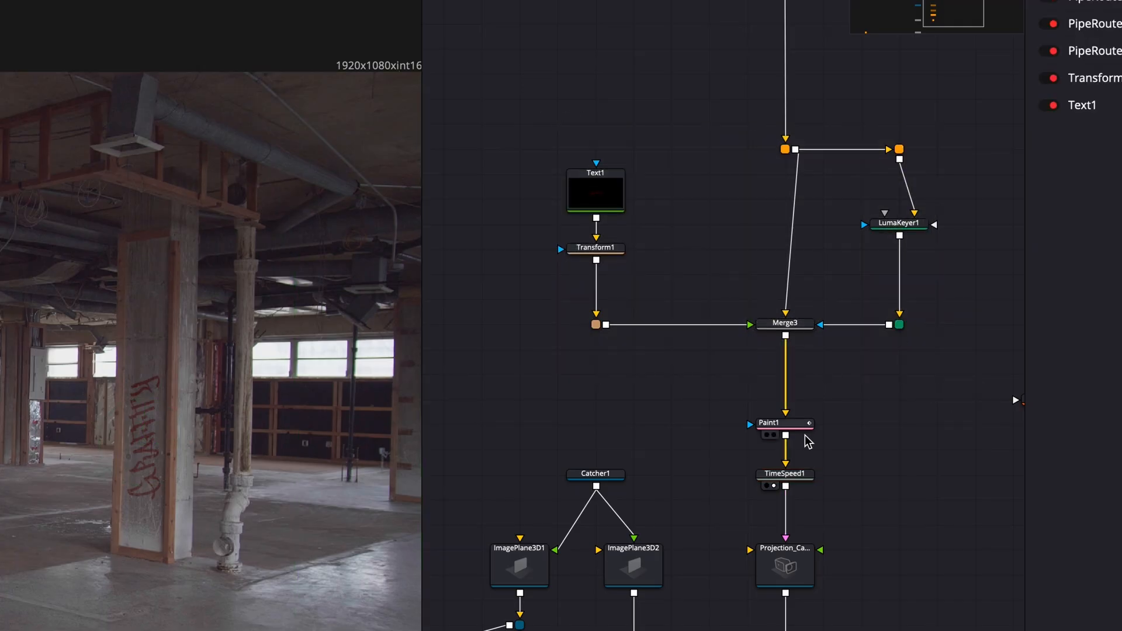
left_click(802, 426)
left_click_drag(534, 106, 979, 379)
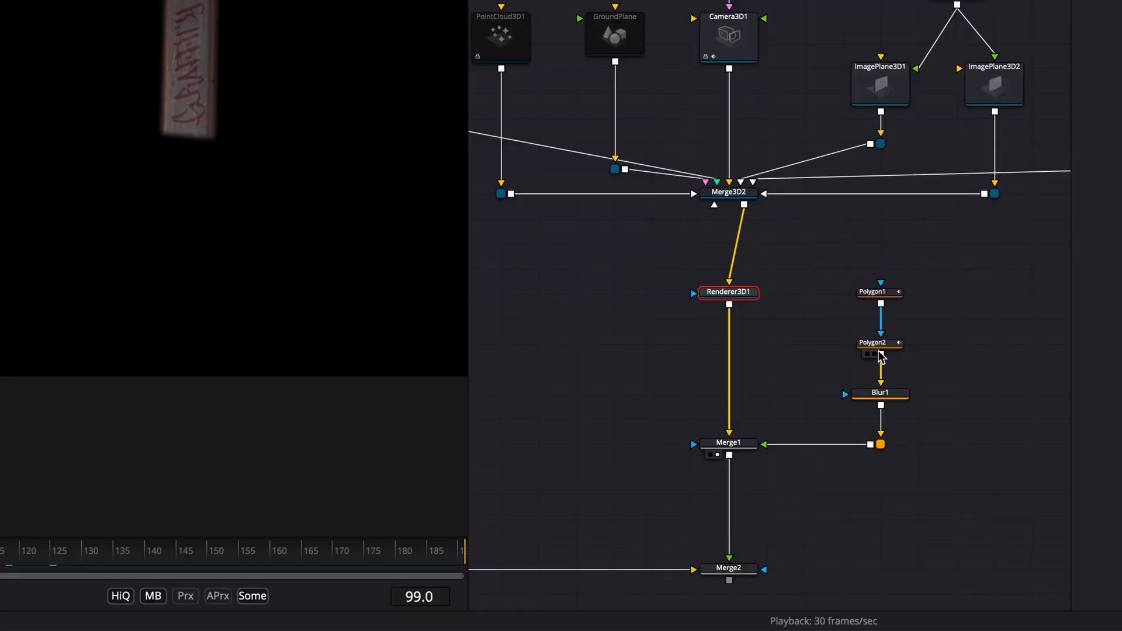
- Check the masked projection patches in Merge1 and the finished composite in Merge2
mouse_move(882, 357)
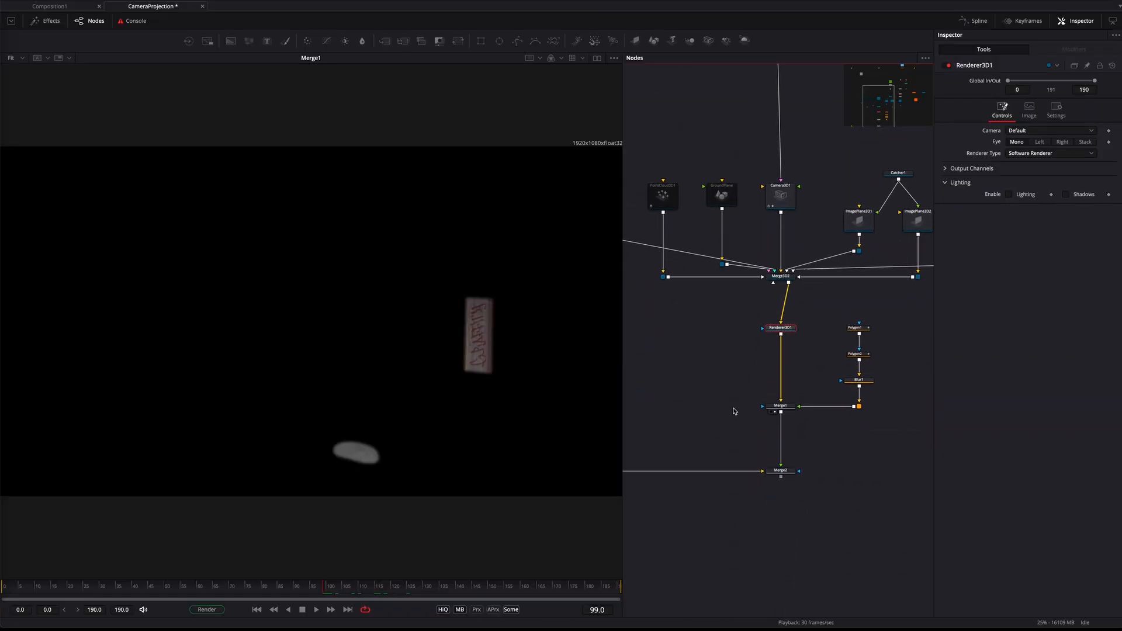
left_click(775, 476)
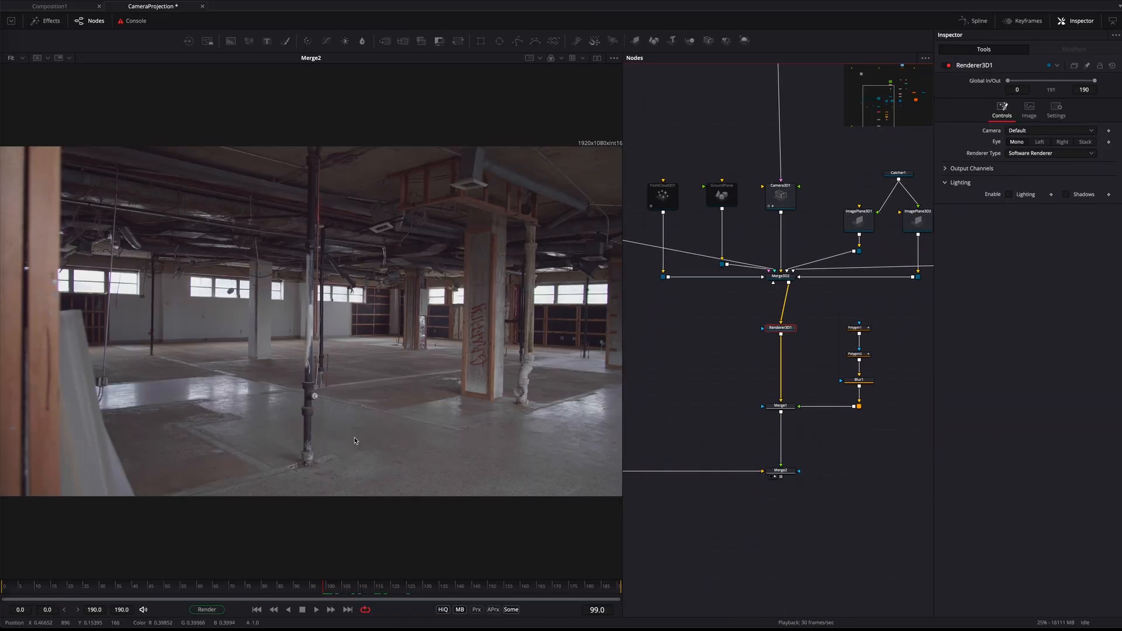
left_click(779, 471)
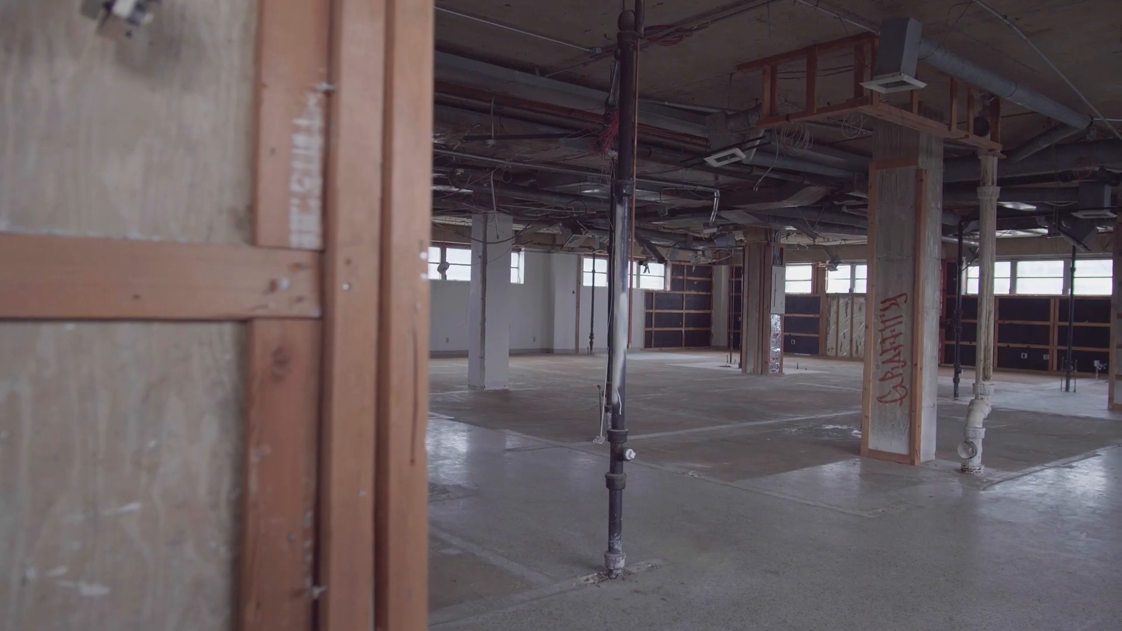